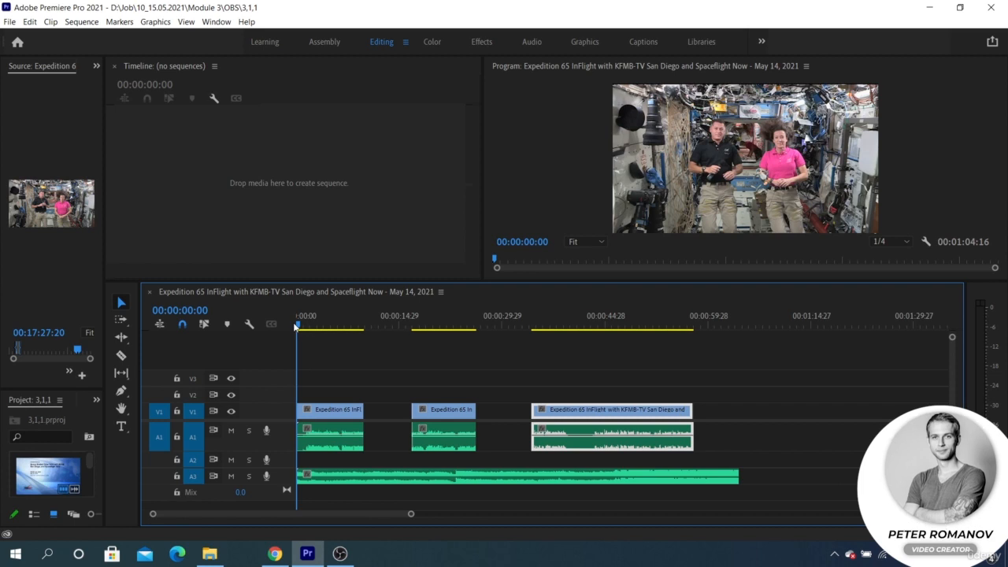
Step: Add one video track after Video 3 and one Standard audio track after Audio 3 to the sequence
key(o)
key(grave)
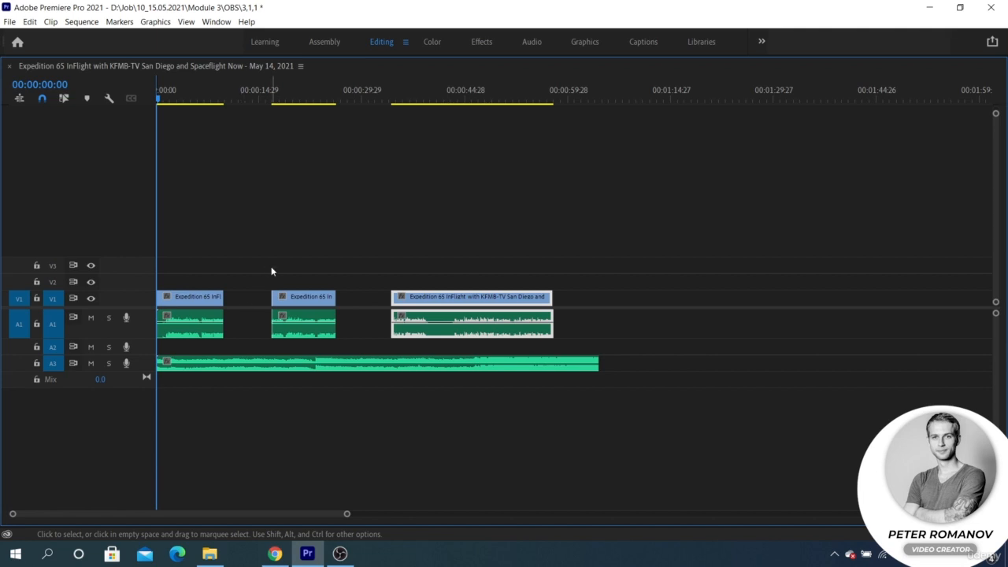
right_click(144, 342)
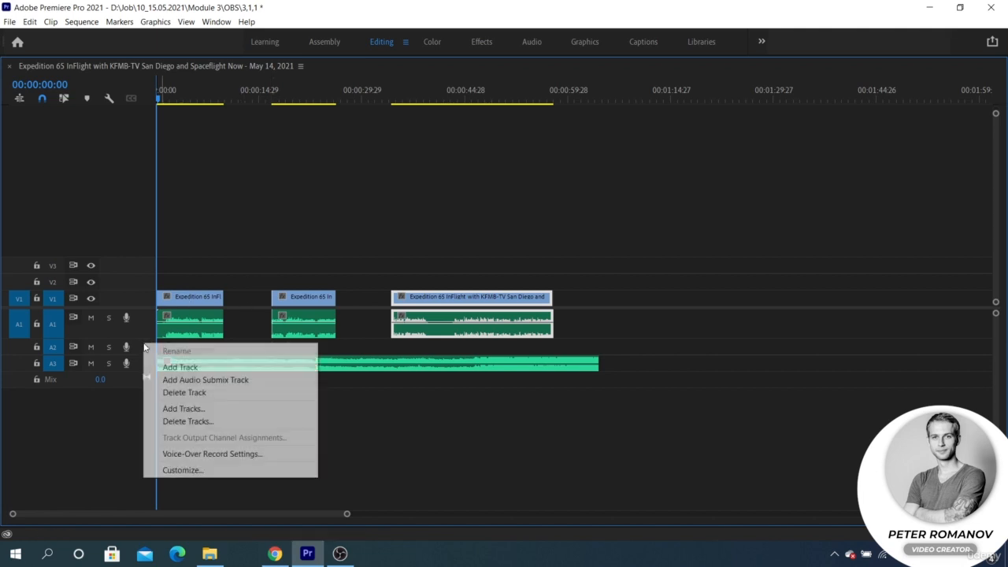
click(181, 408)
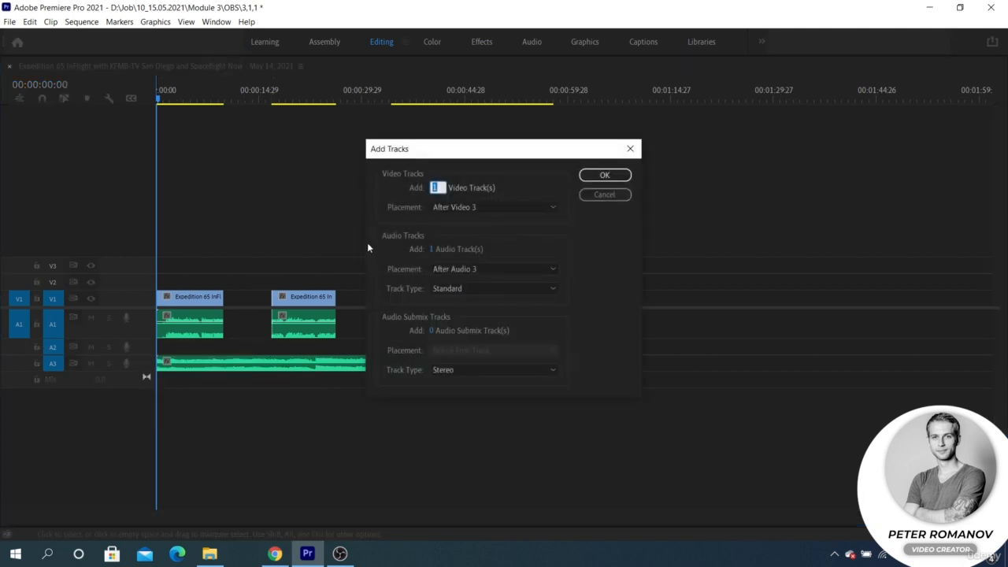
click(482, 290)
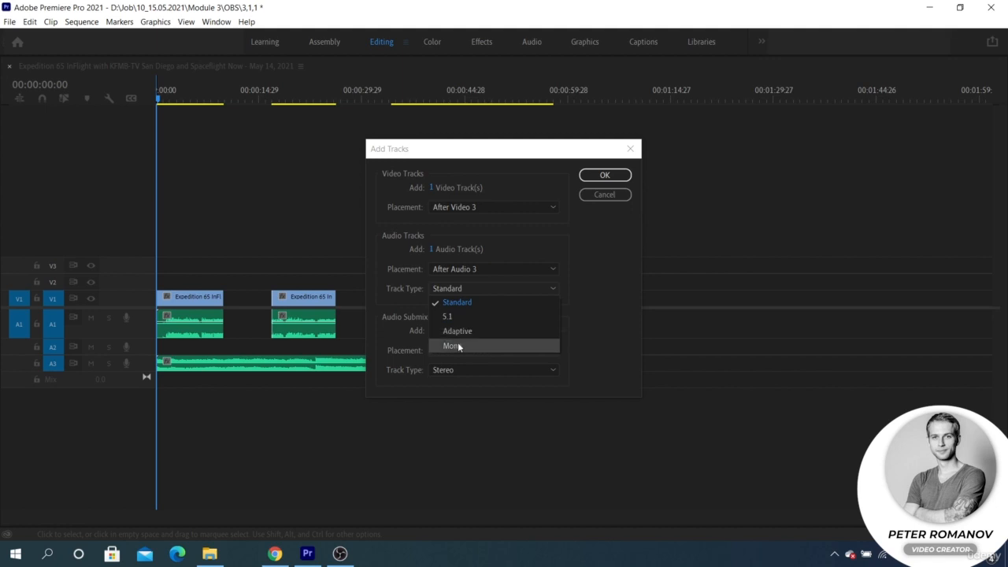
click(496, 303)
click(602, 177)
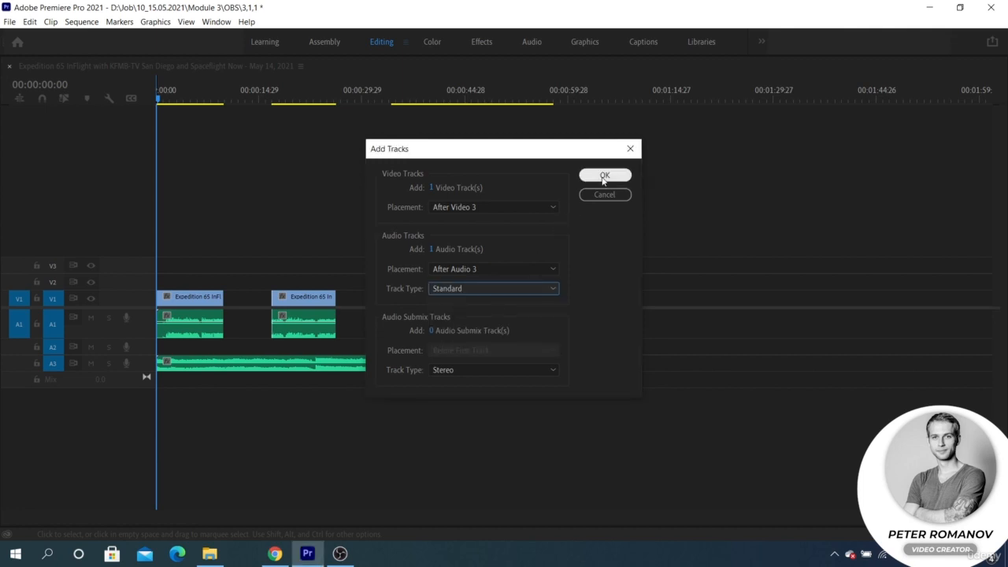
Step: Restore the multi-panel layout and widen the audio meters, the source monitor and the project area
double_click(563, 72)
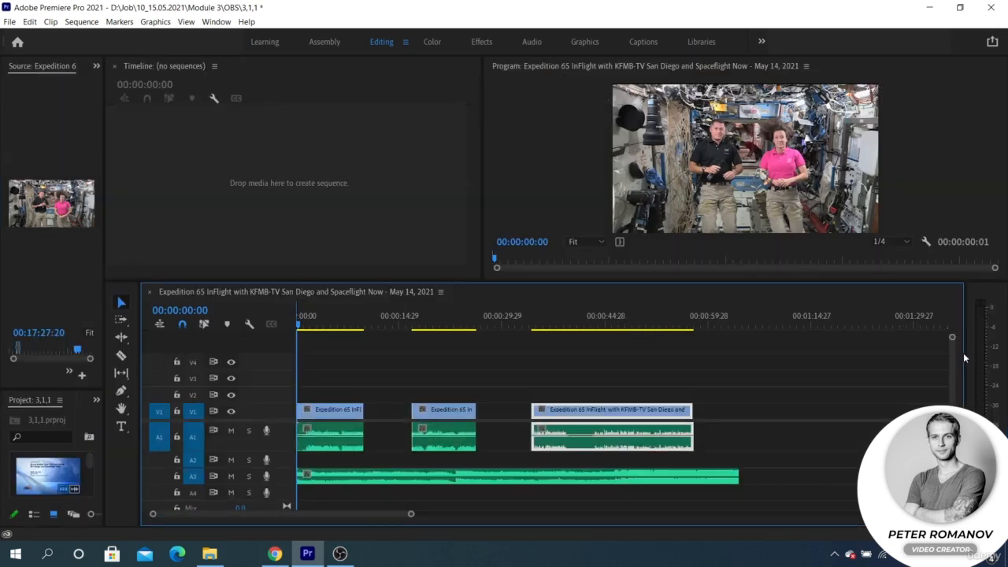
drag(966, 356, 918, 372)
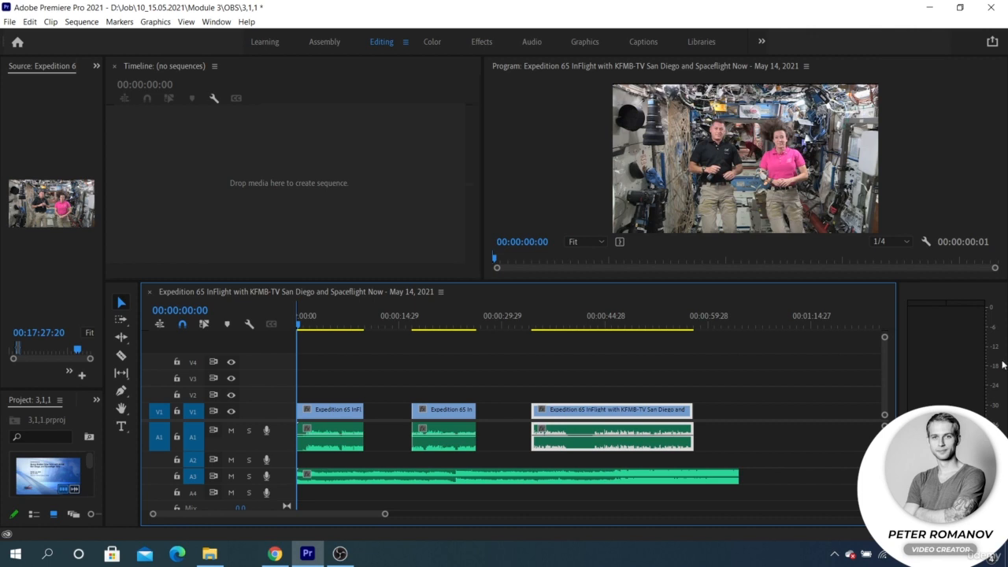
drag(105, 395, 165, 396)
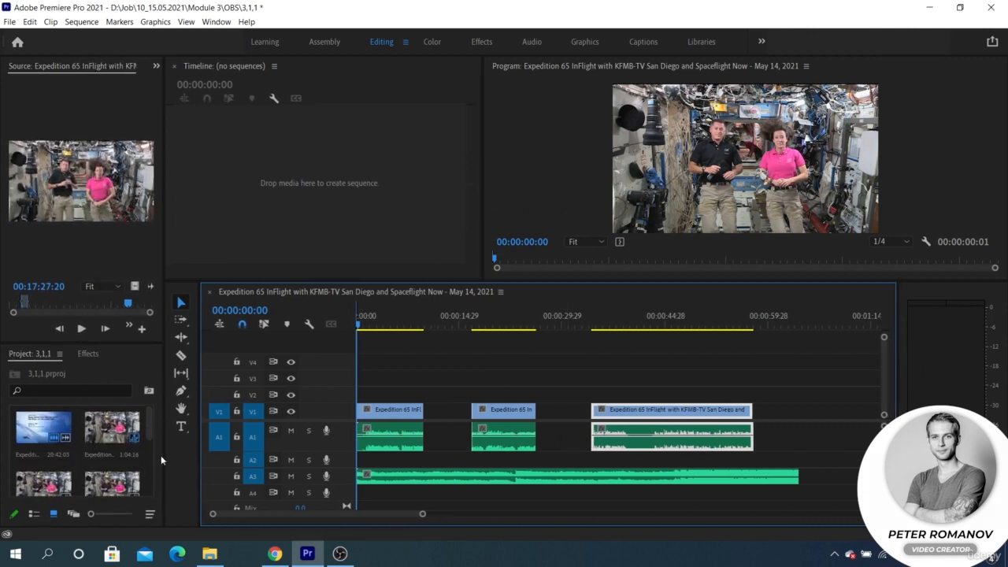
drag(165, 456, 262, 455)
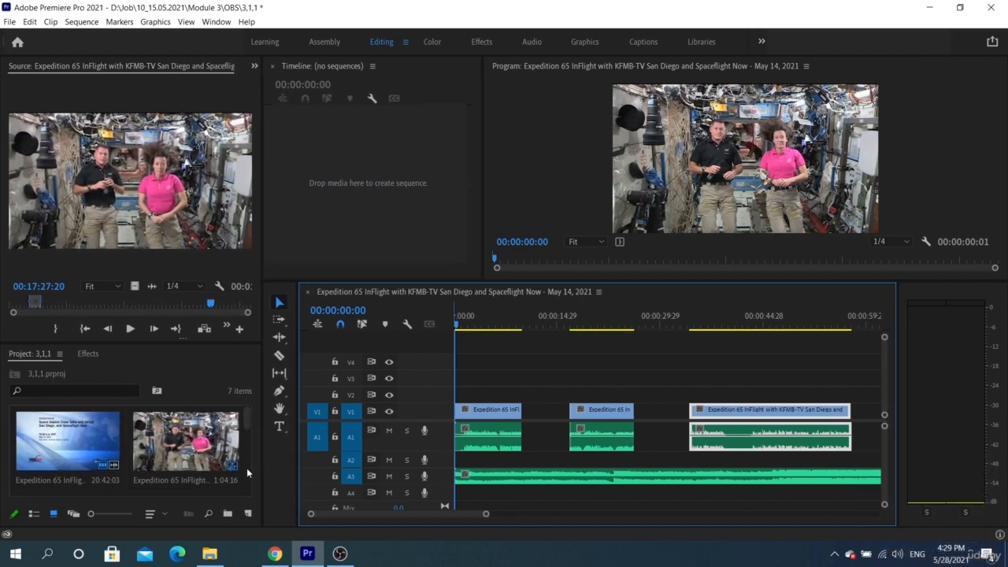
Step: Create Sequence 01 with a Mono audio mix and preview the playback of its audio
click(249, 514)
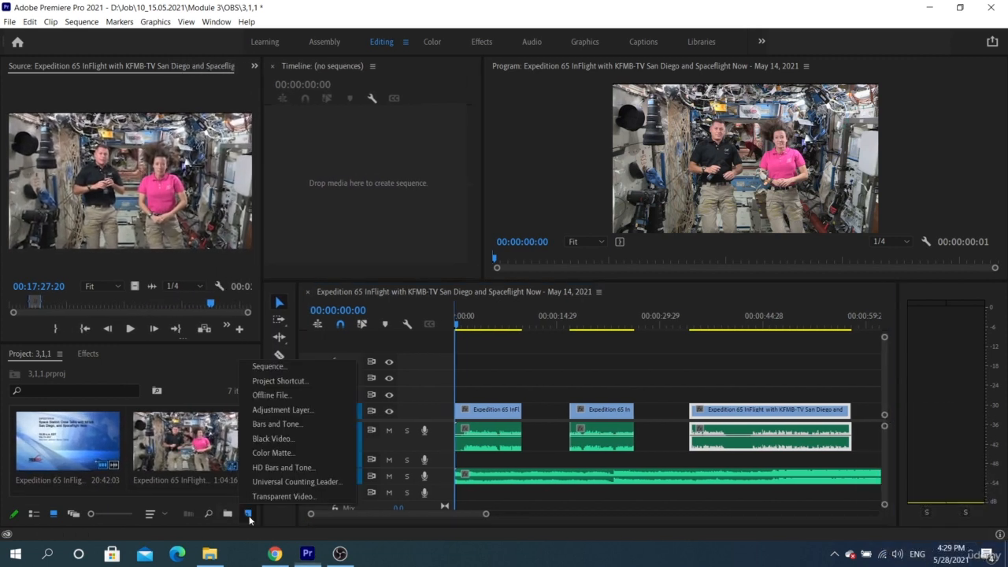
click(268, 367)
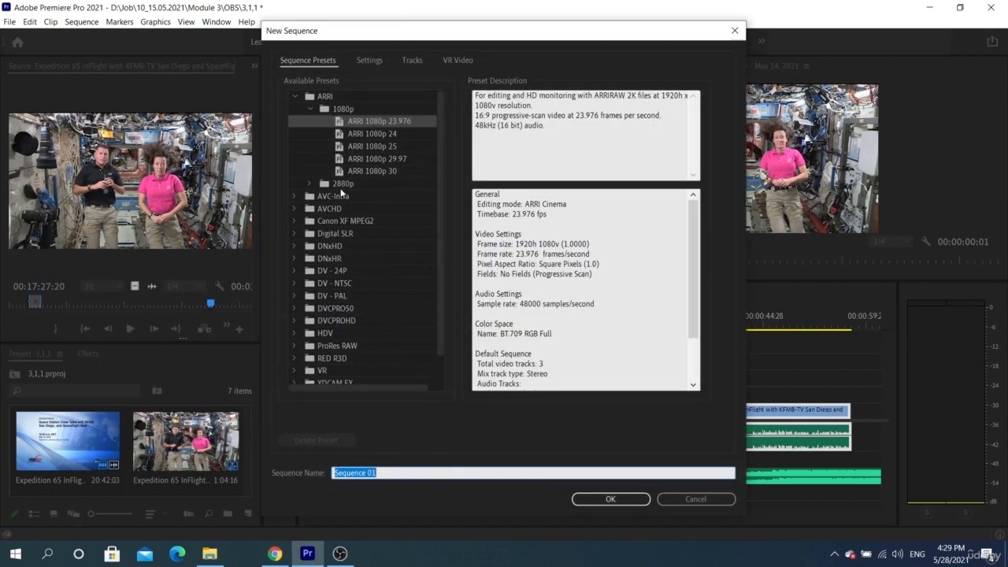
click(425, 59)
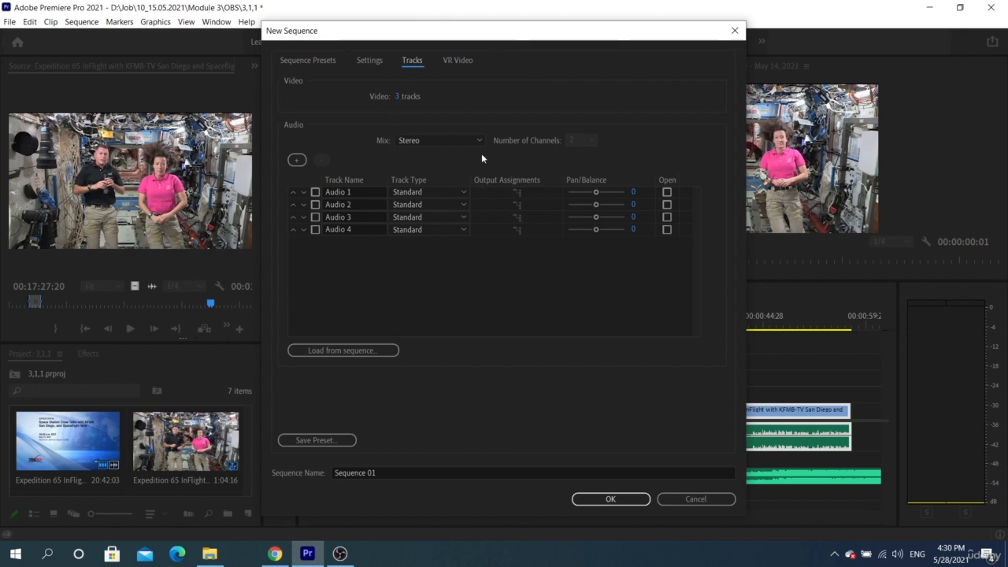
click(437, 139)
click(435, 194)
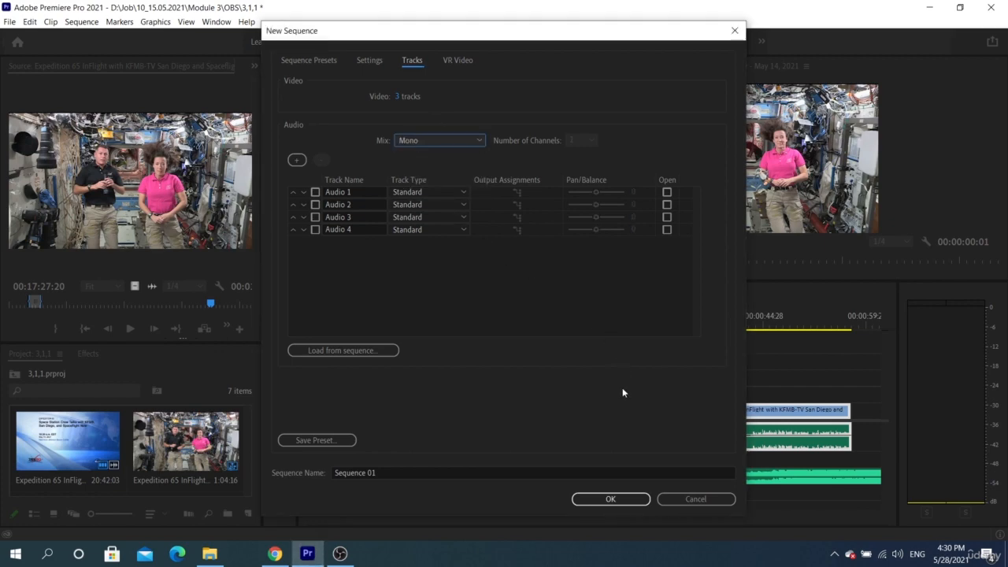
click(608, 499)
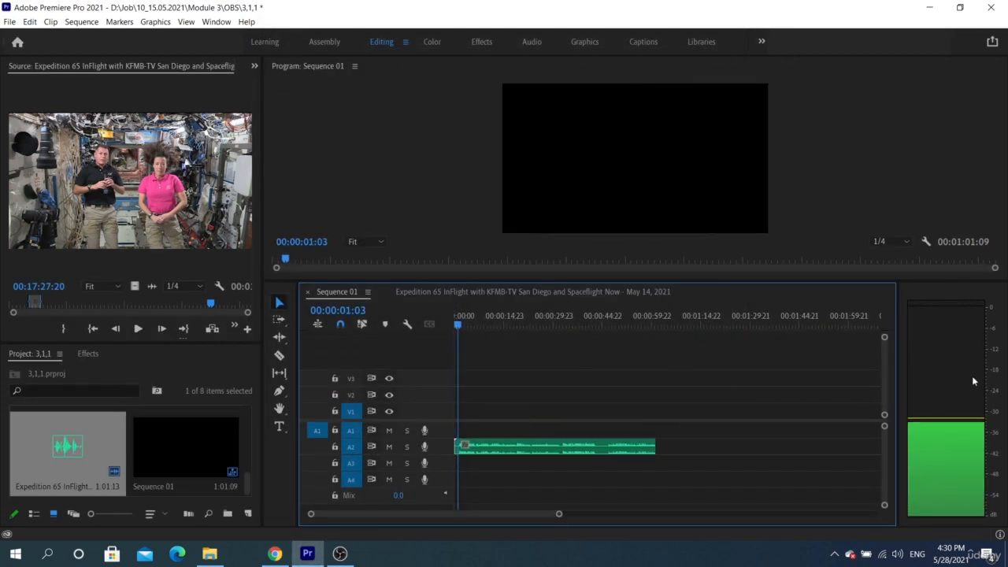
key(space)
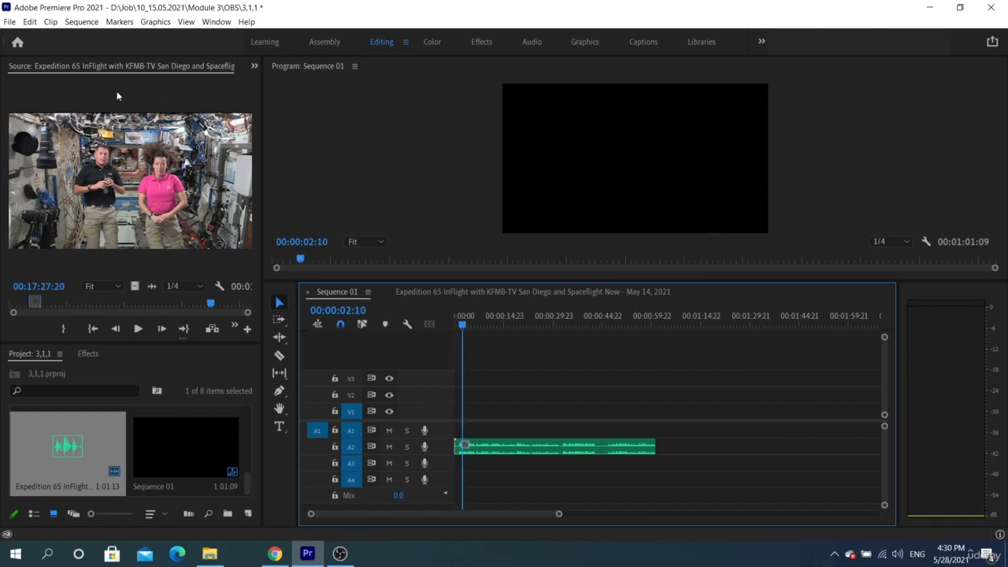
Step: Create Sequence 02 with a 5.1 audio mix
key(ctrl+n)
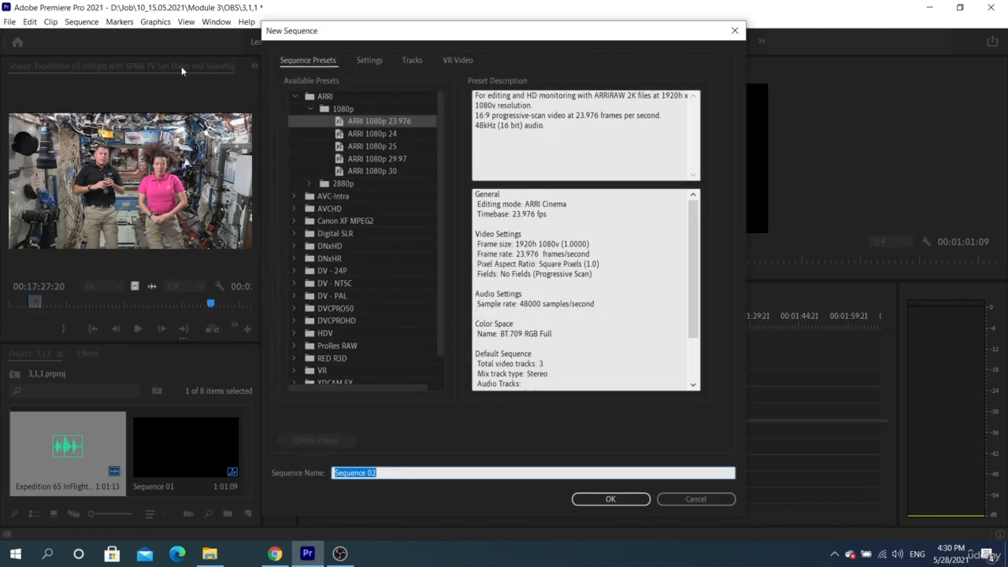
click(410, 61)
click(455, 143)
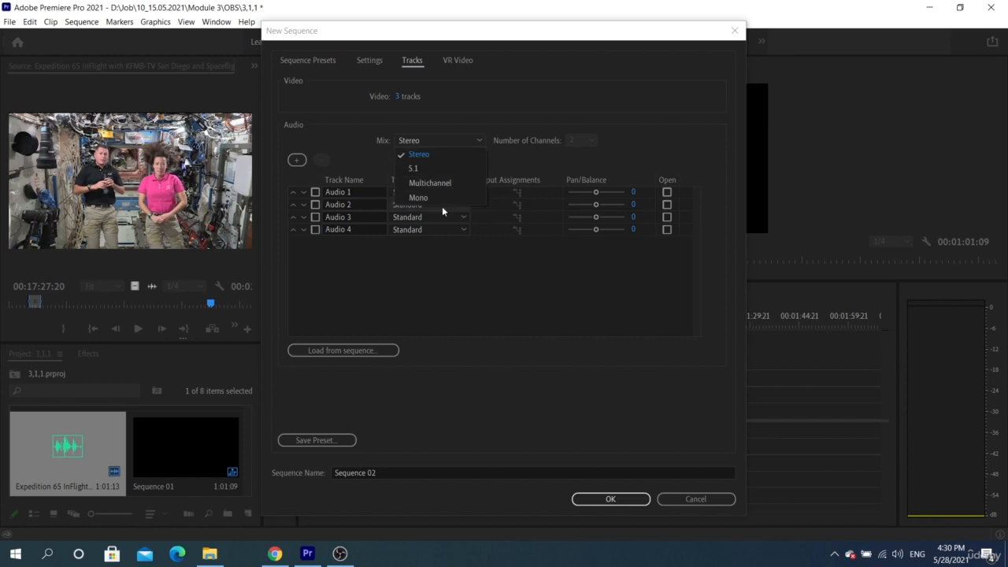
click(446, 171)
click(606, 499)
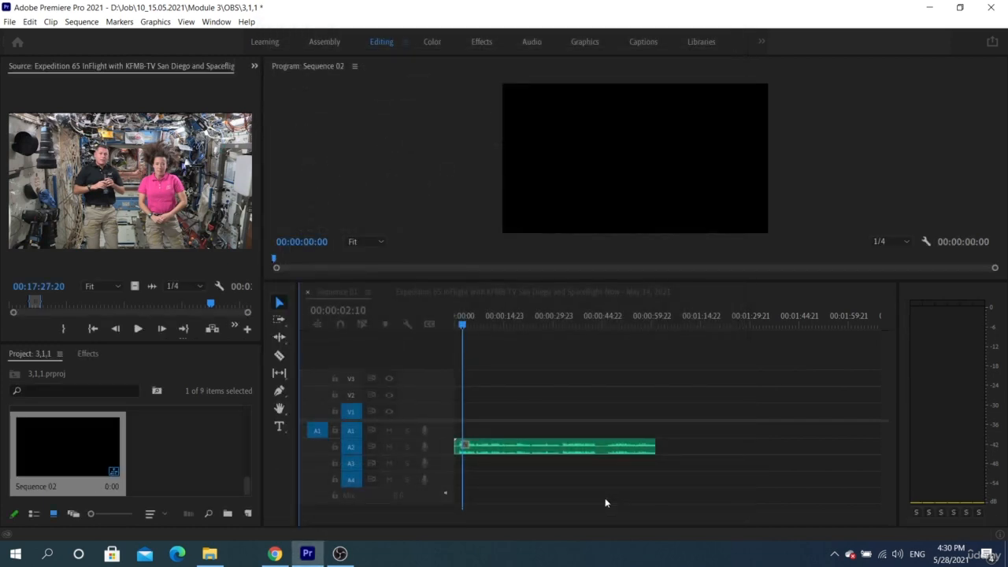
Step: Preview the Emotional Piano clip on track A2 at the start of Sequence 02 and undo its placement
scroll(104, 426, up, 2)
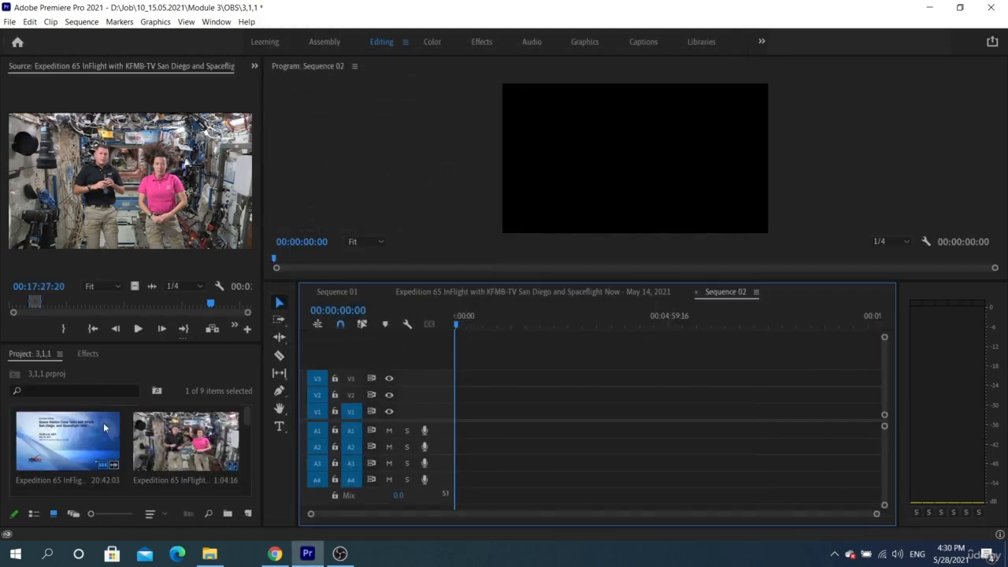
drag(161, 438, 459, 446)
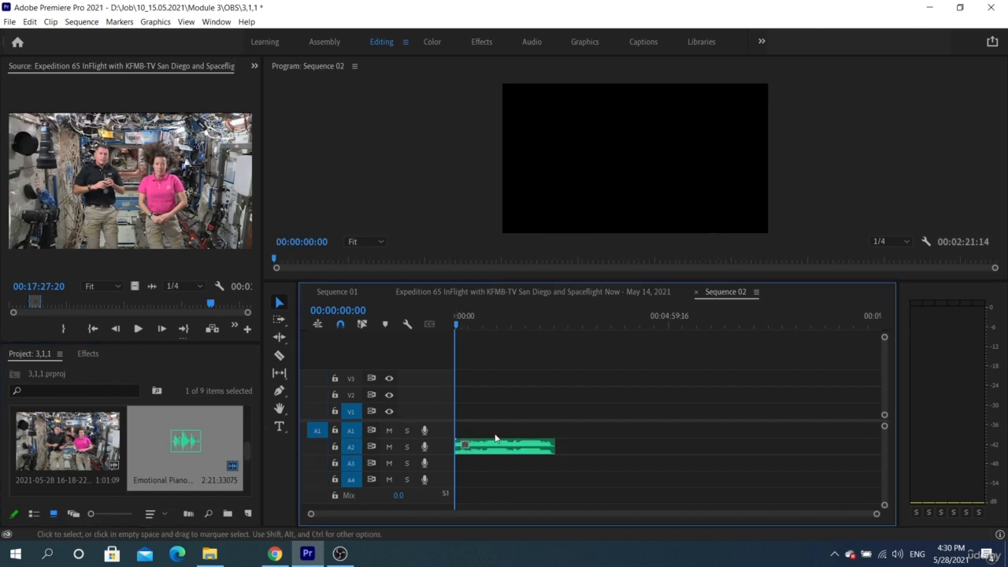
key(space)
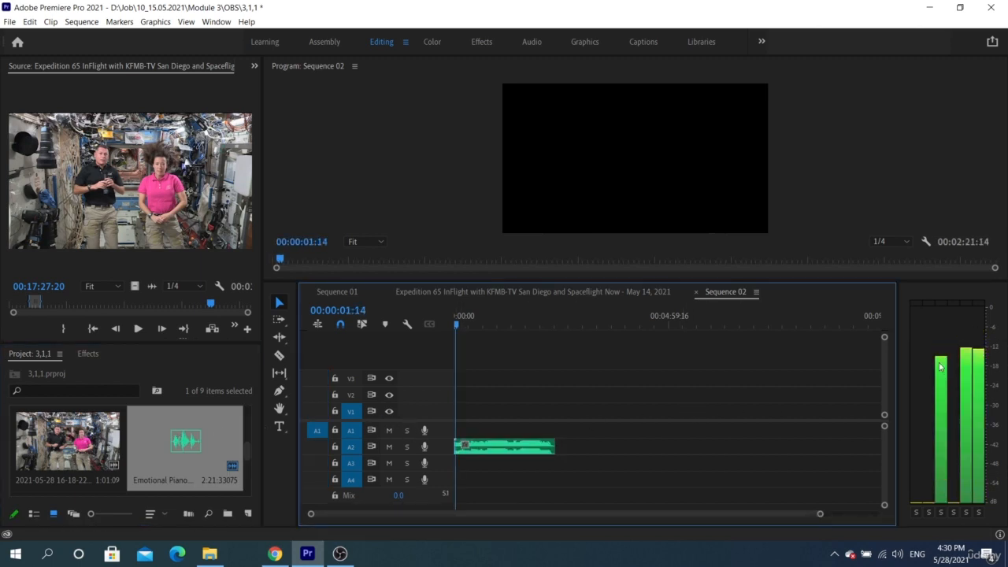
key(space)
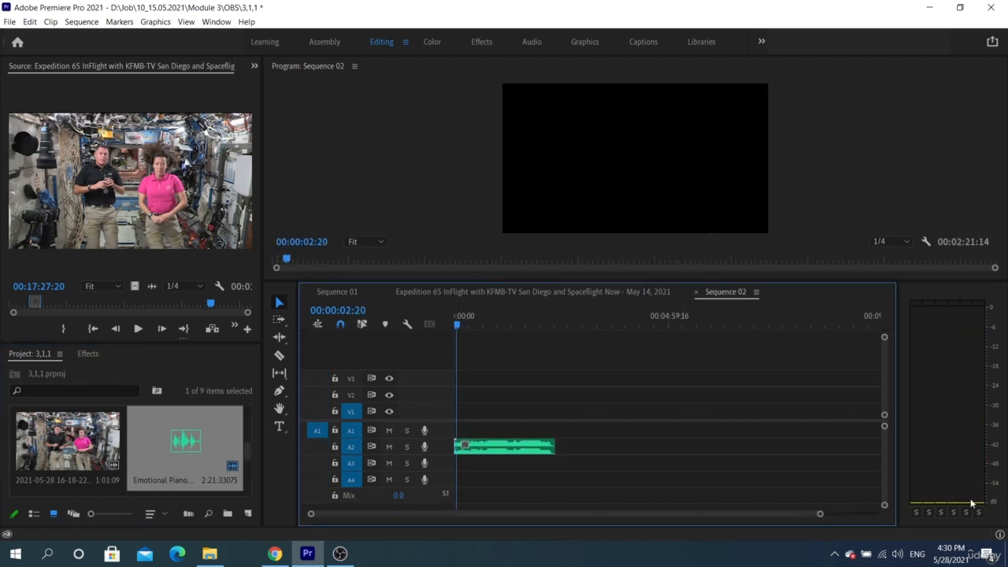
key(ctrl+z)
Step: Examine the channel counts offered for a Multichannel mix in the new sequence settings without creating the sequence
click(248, 514)
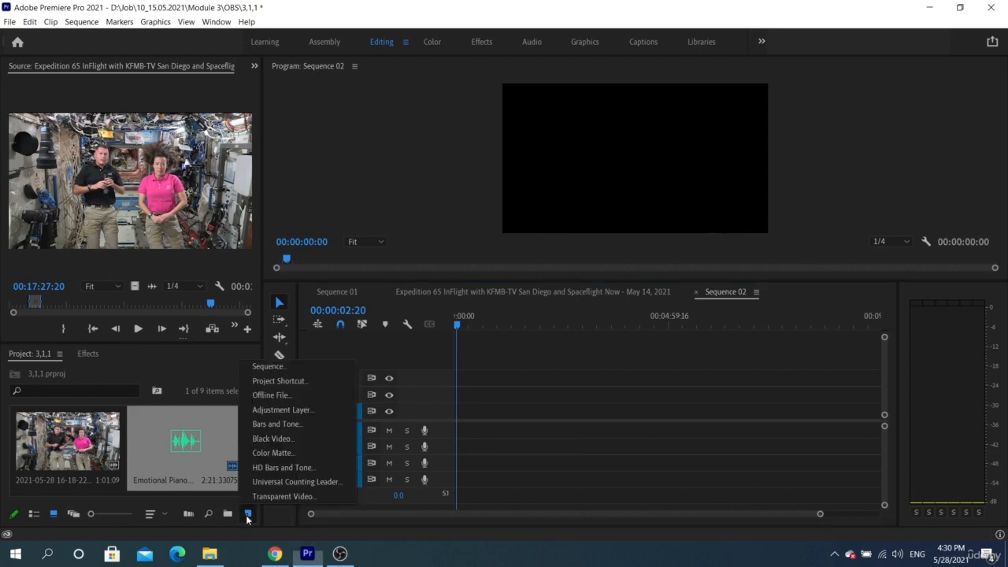
click(290, 367)
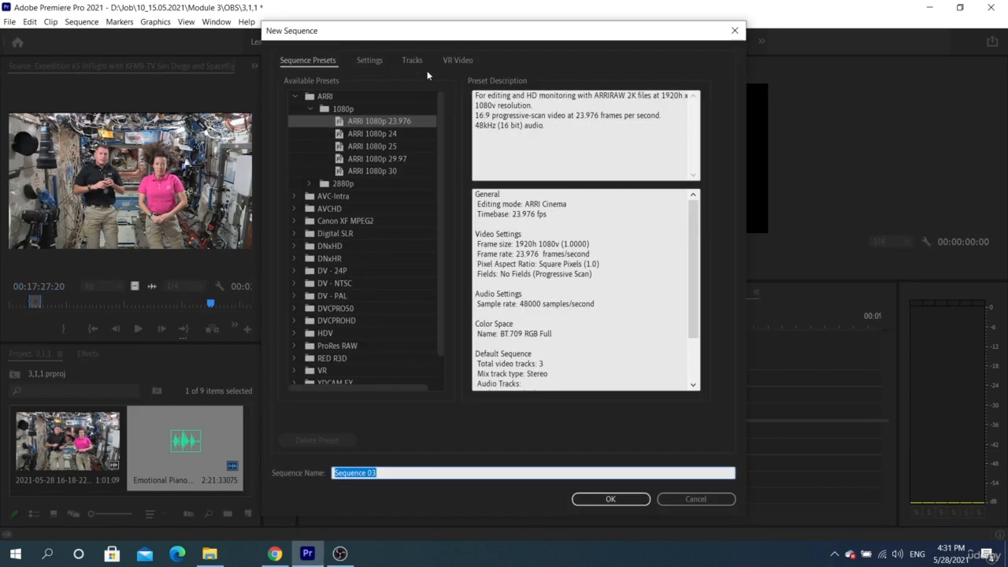
click(413, 60)
click(464, 140)
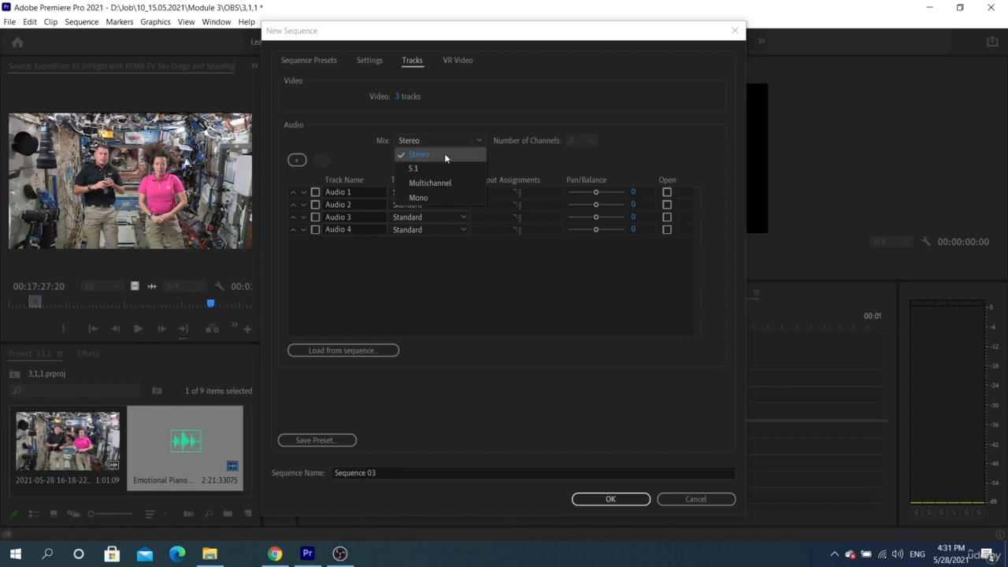
click(438, 185)
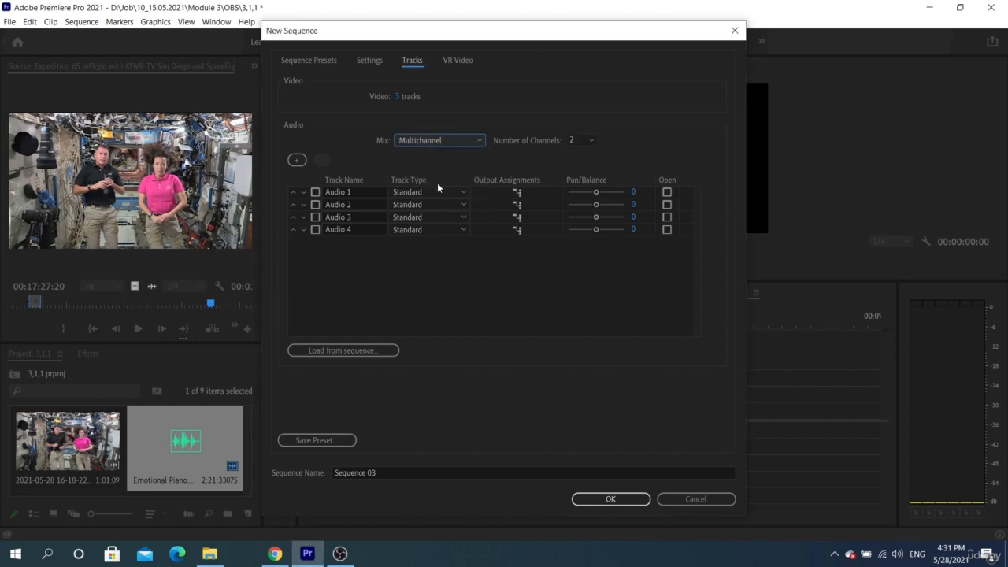
click(589, 139)
drag(595, 240, 595, 305)
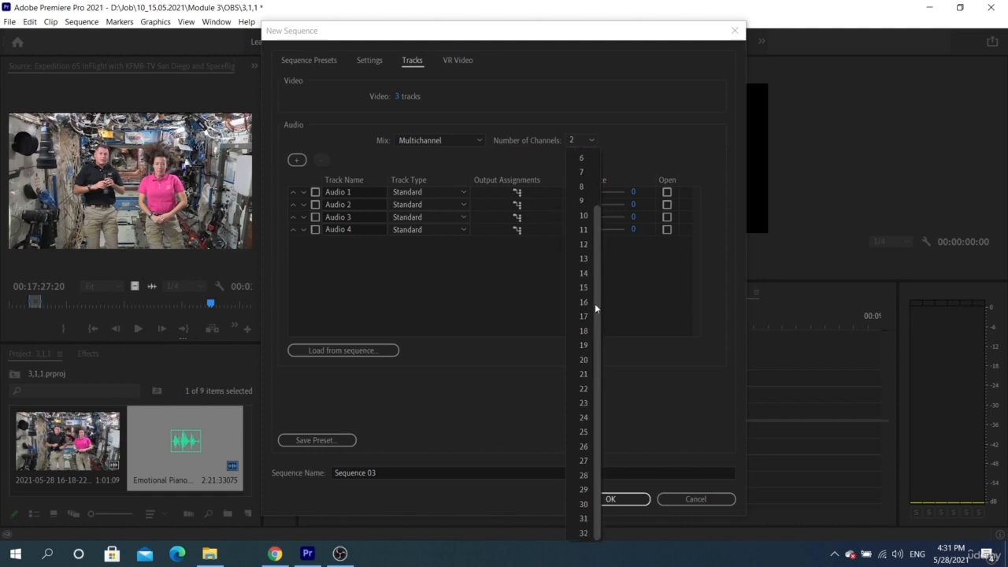
click(628, 476)
click(682, 499)
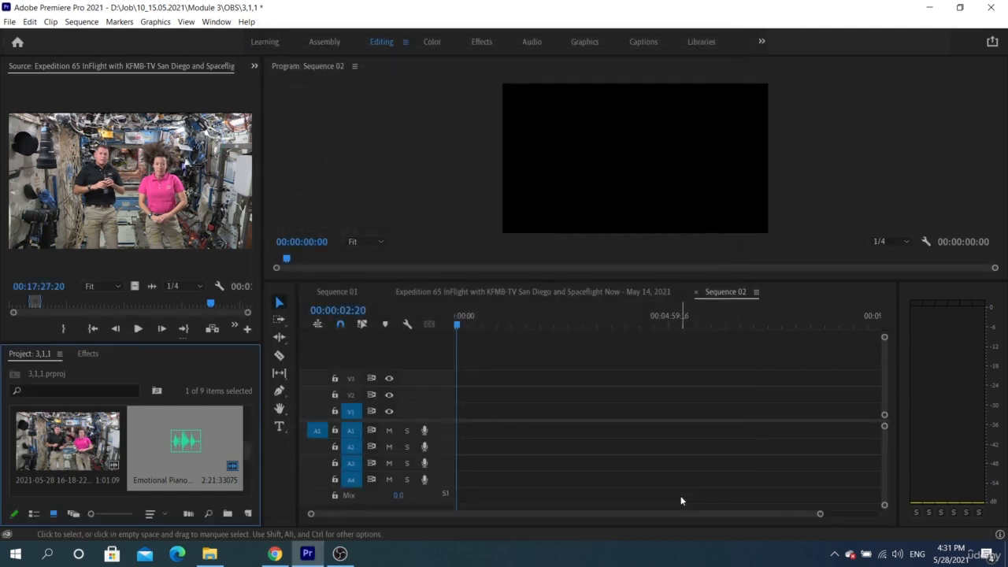
double_click(93, 446)
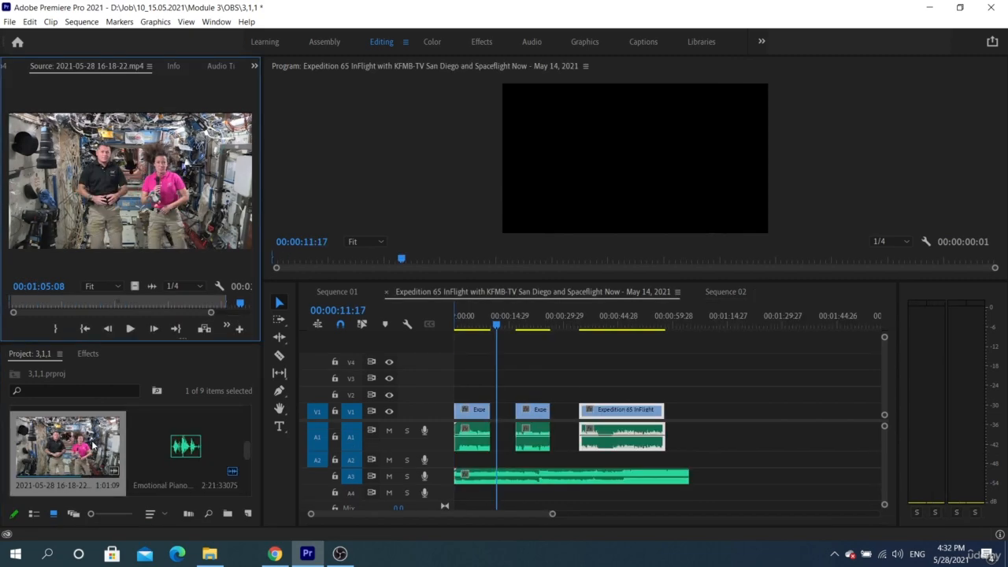
right_click(74, 454)
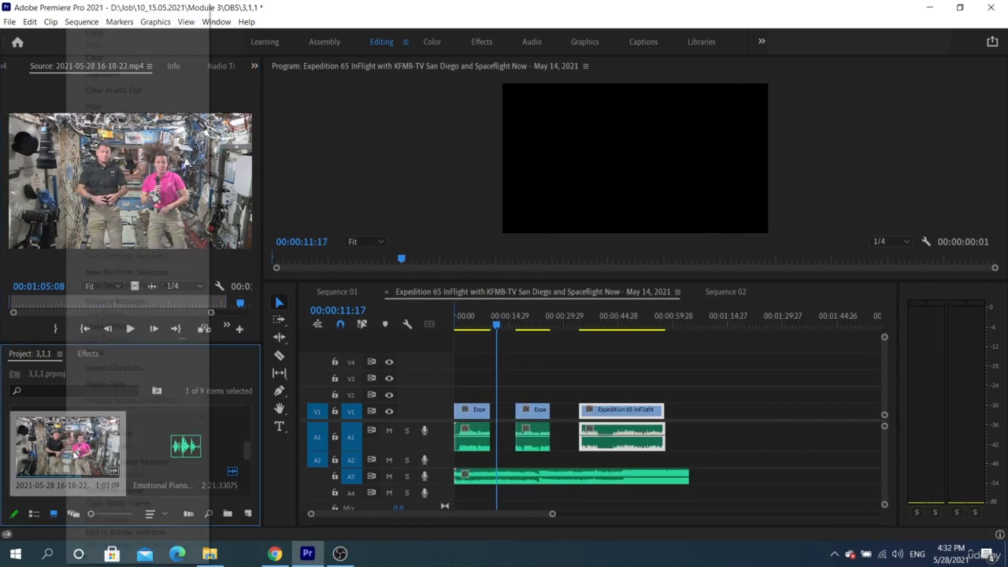
mouse_move(138, 136)
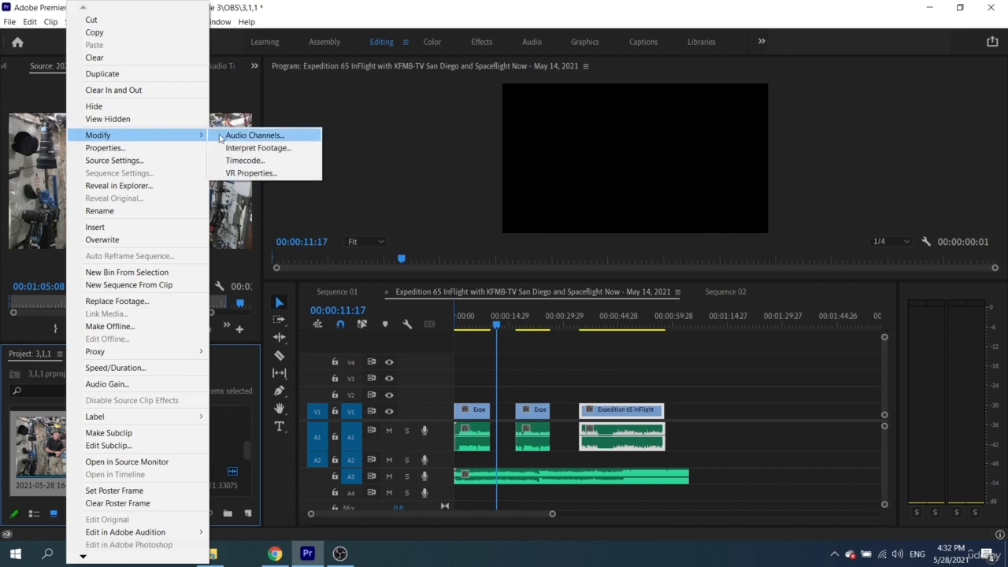
click(221, 138)
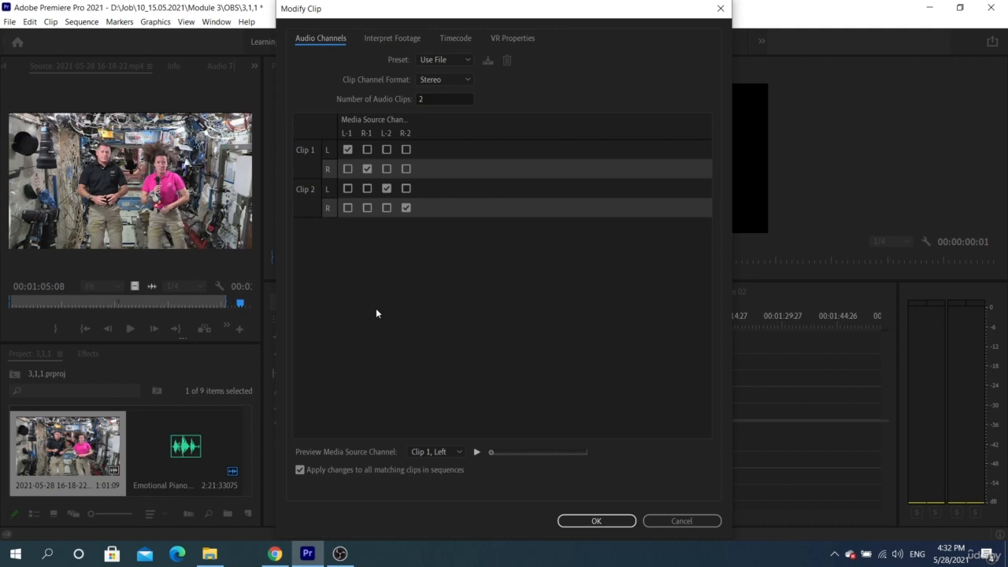
click(659, 520)
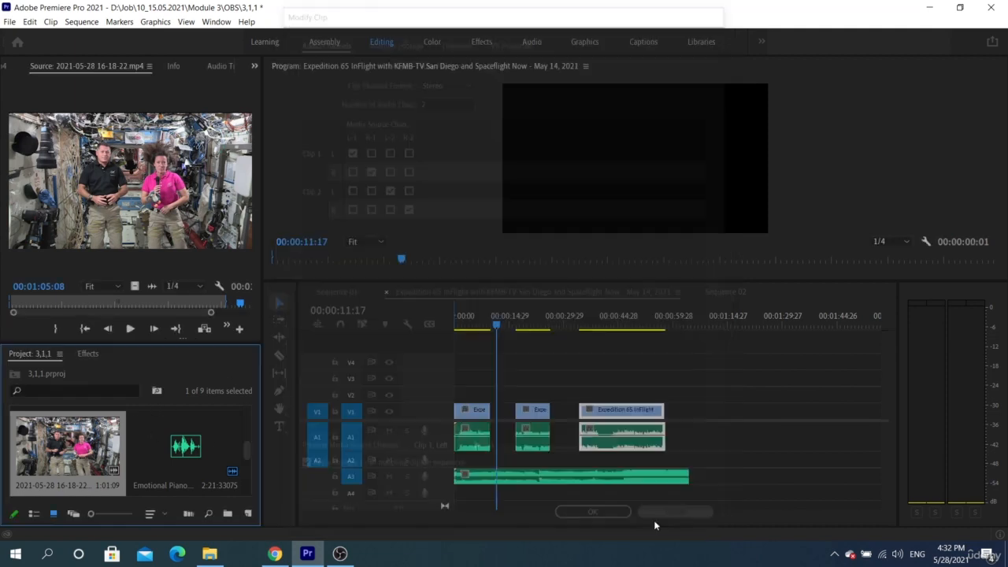
click(153, 287)
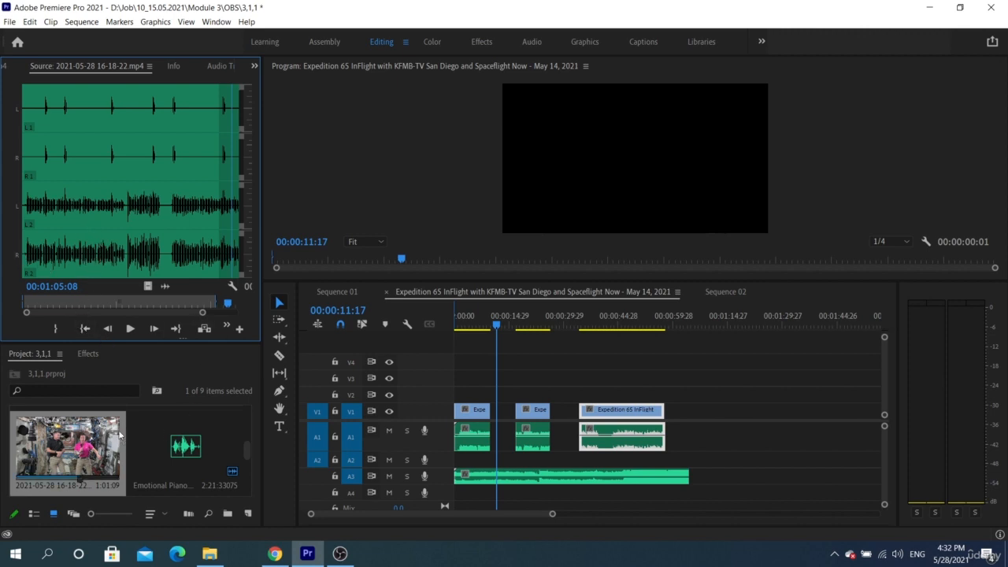
click(148, 287)
drag(83, 429, 714, 432)
scroll(686, 384, down, 2)
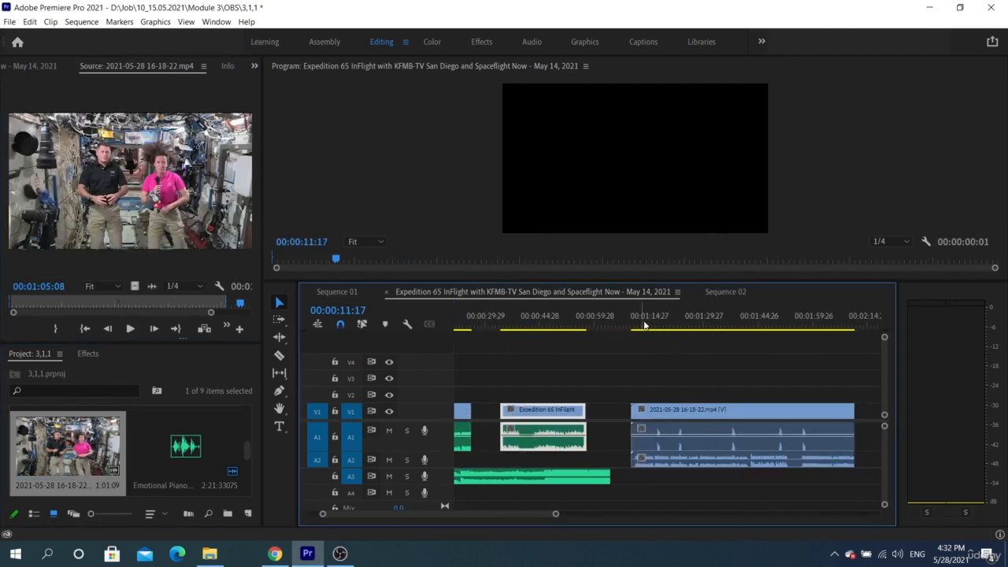
click(689, 325)
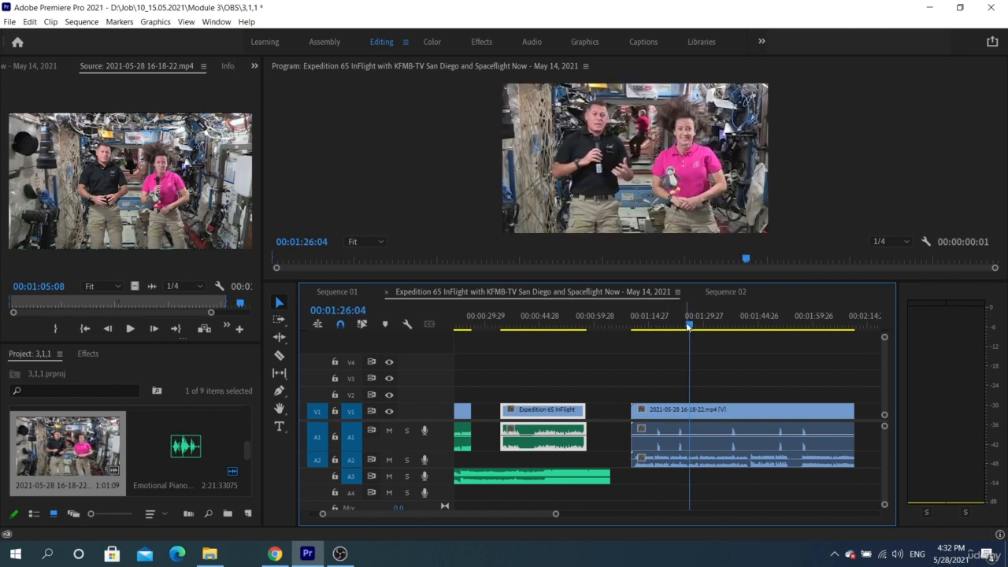
key(space)
key(space)
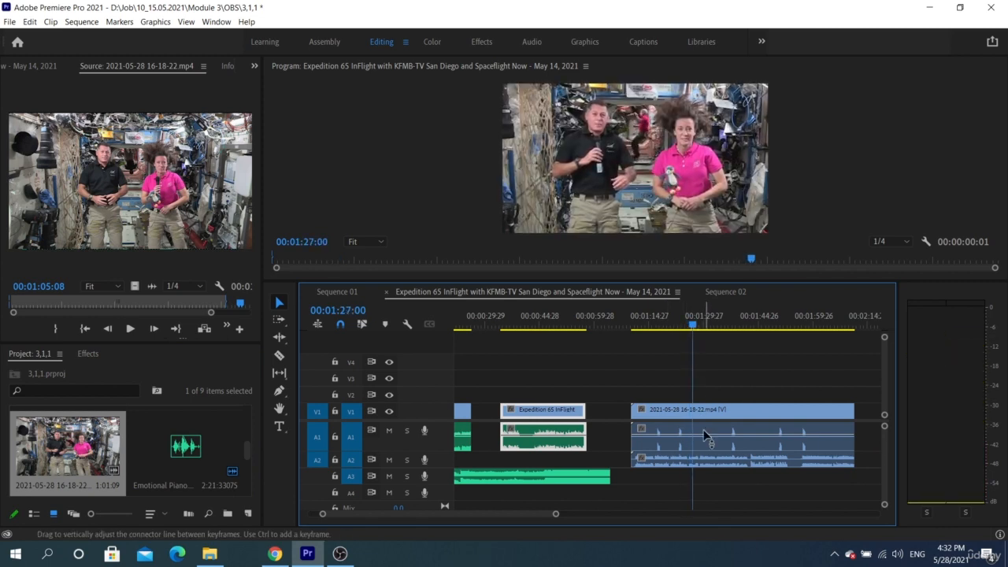
click(703, 430)
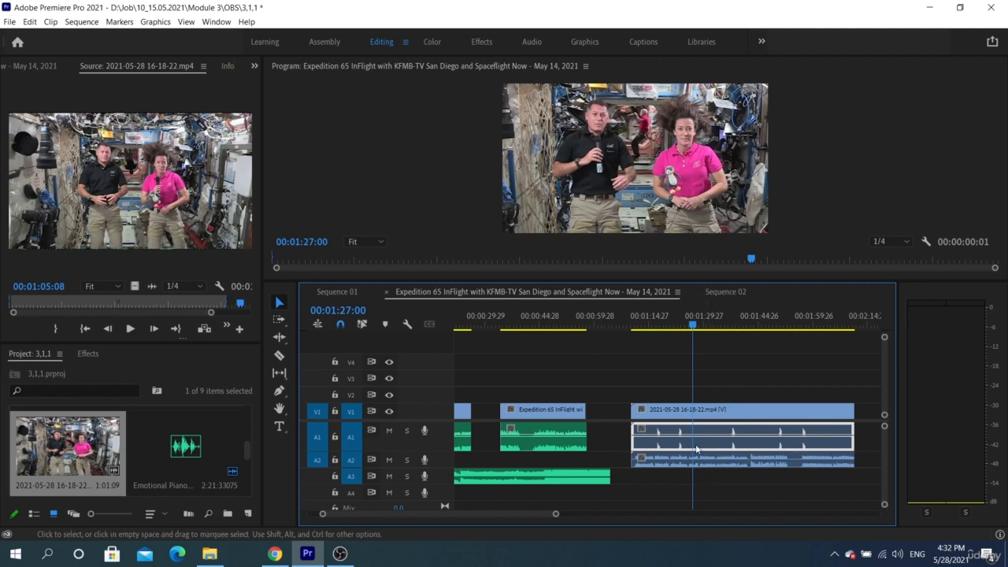
right_click(89, 444)
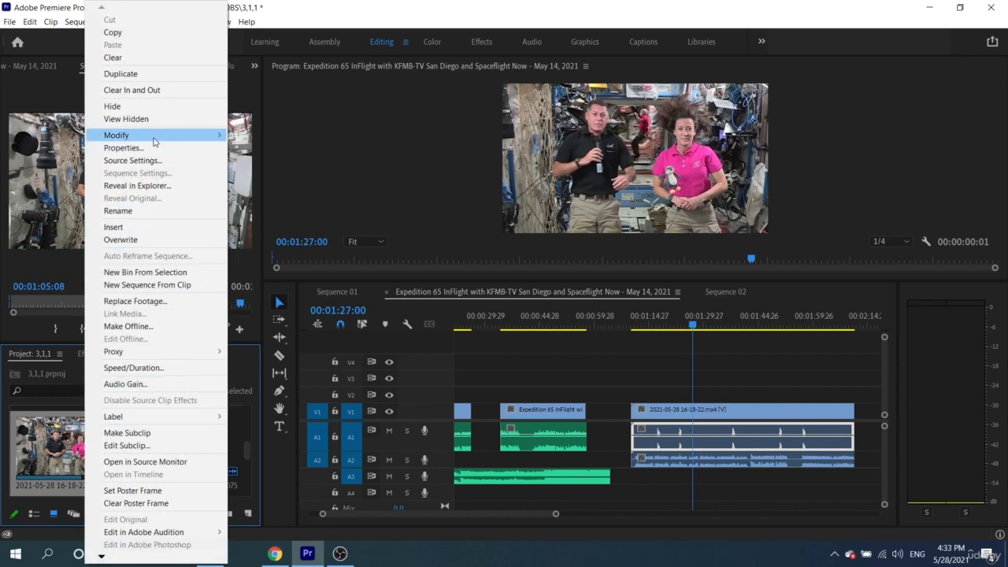
click(247, 136)
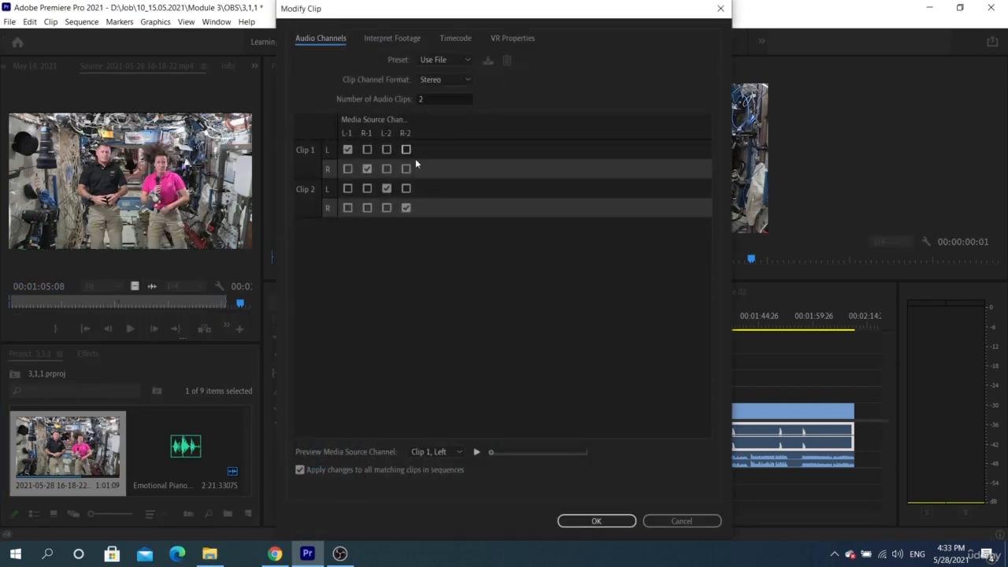
click(347, 150)
click(367, 169)
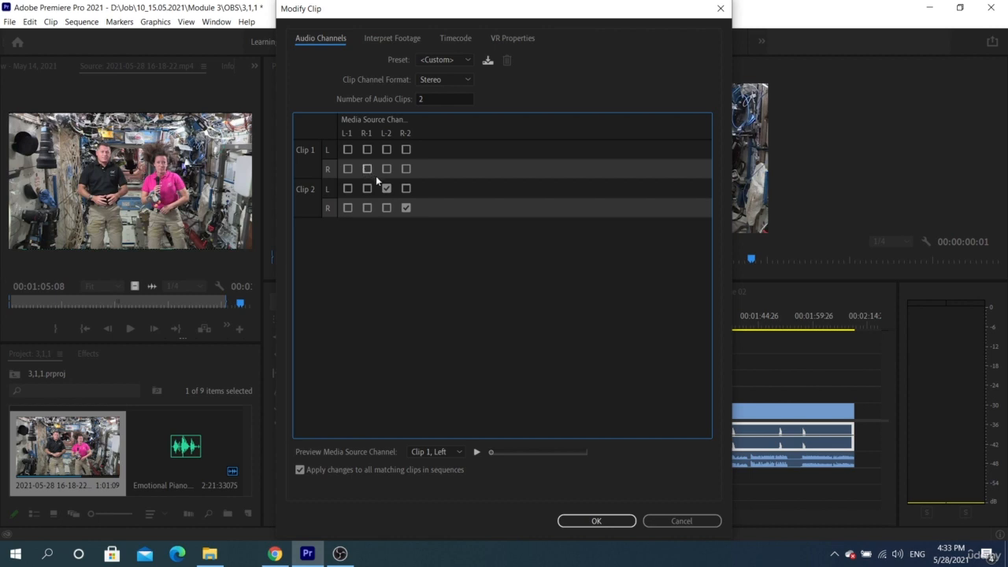
drag(430, 100, 406, 103)
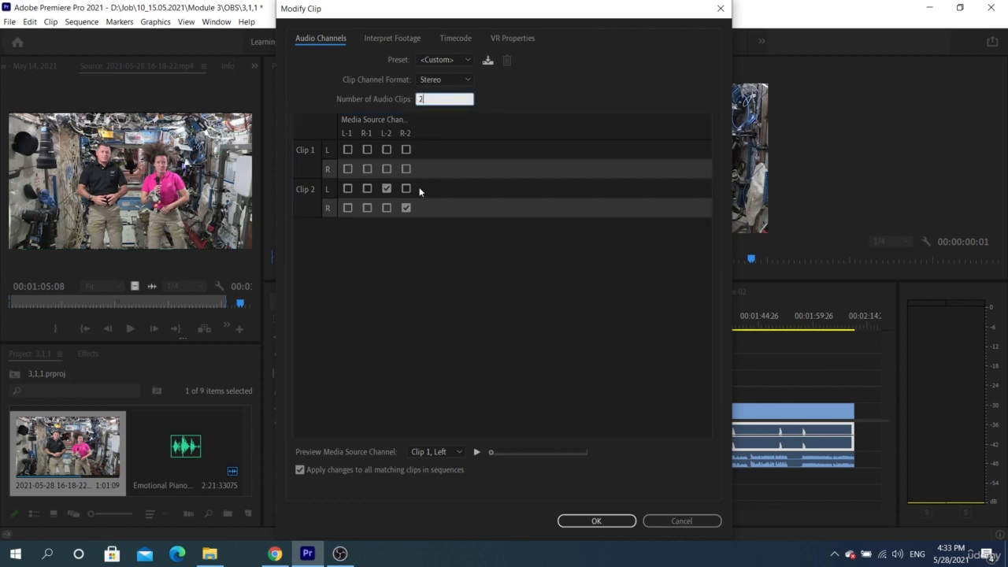
click(590, 521)
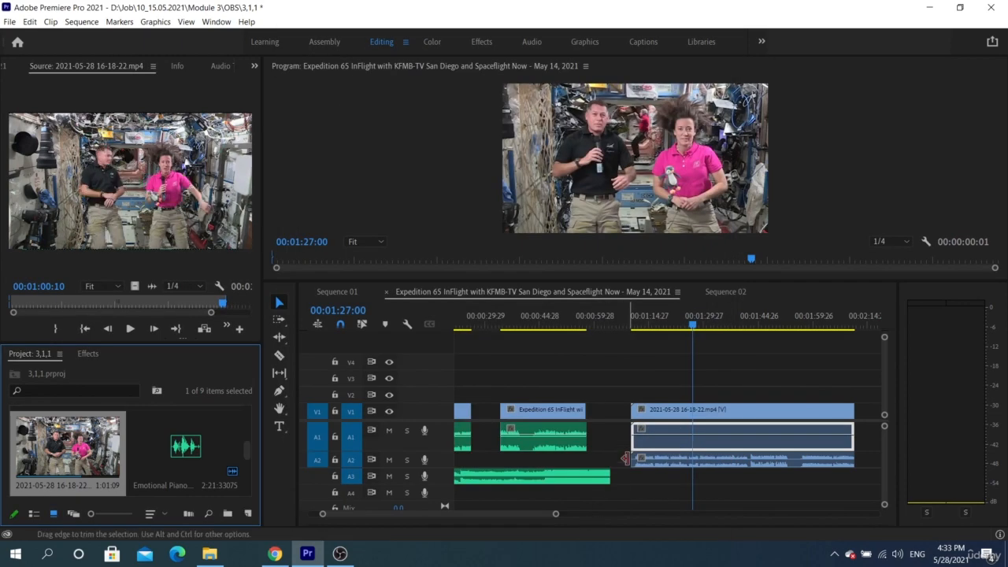
scroll(630, 461, down, 3)
scroll(628, 464, down, 2)
scroll(628, 458, down, 4)
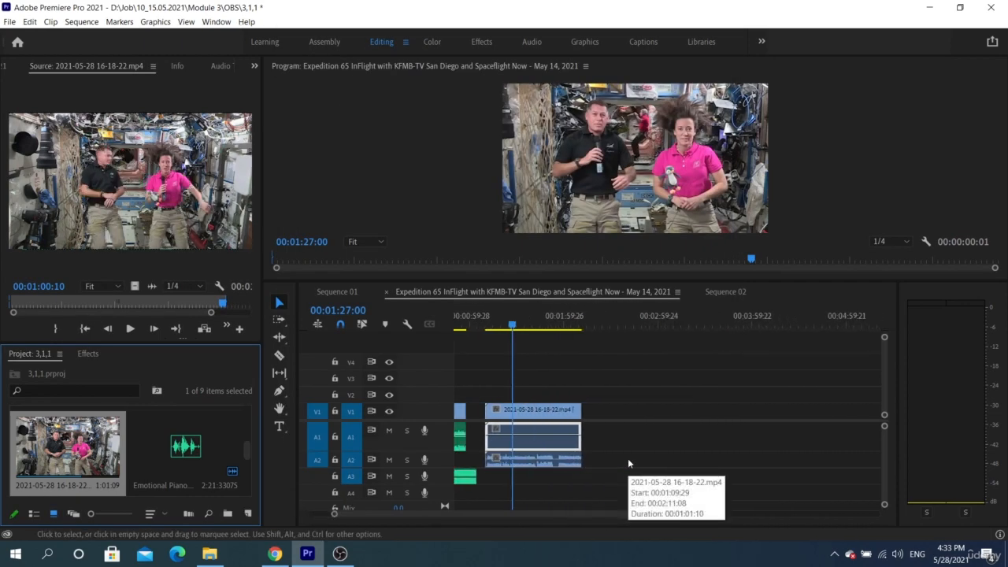
drag(103, 447, 620, 412)
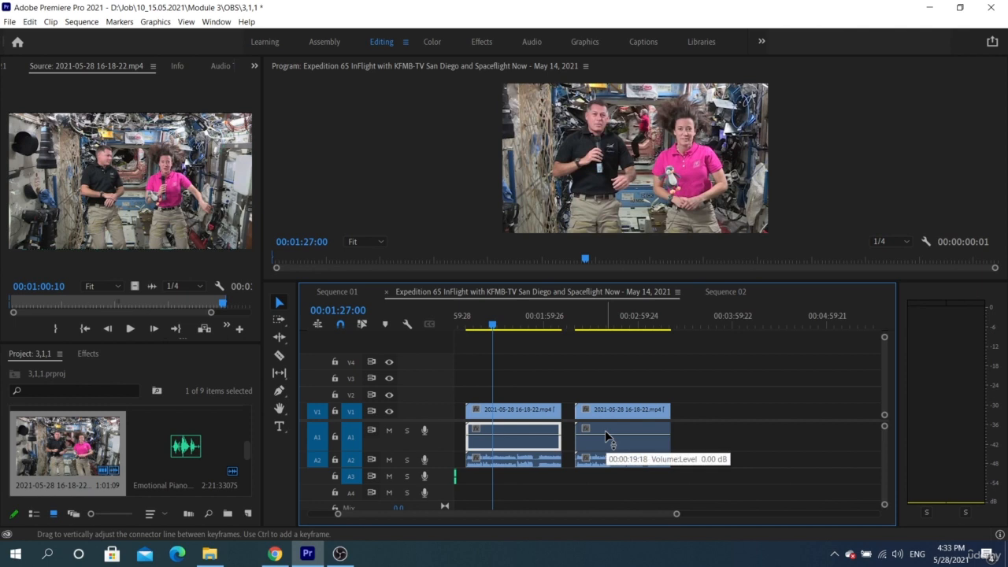
click(604, 433)
key(Delete)
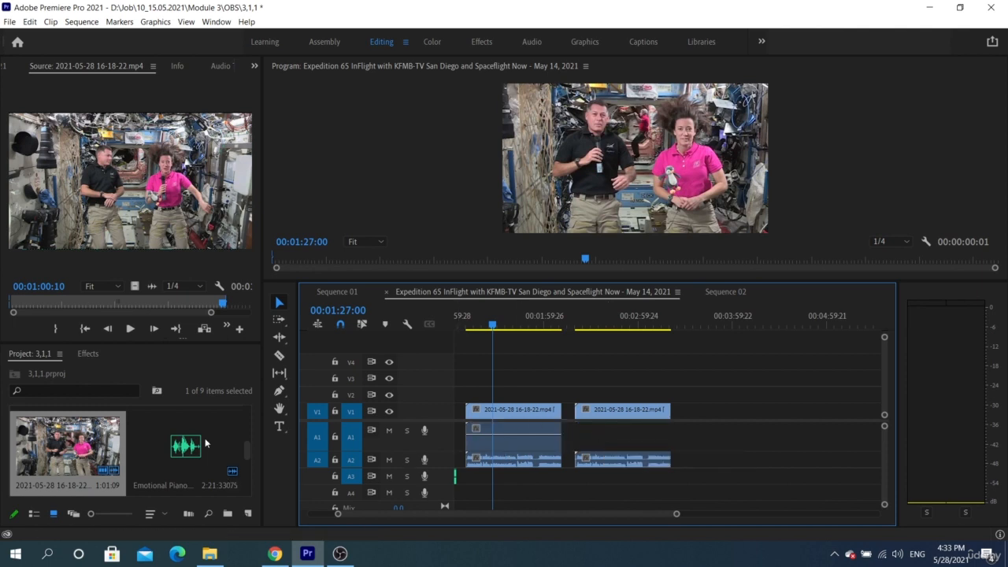
Step: Show the Expedition 65 InFlight clip's audio waveform in the source monitor and place the clip on V1 and A1 after the last clip
scroll(204, 438, up, 3)
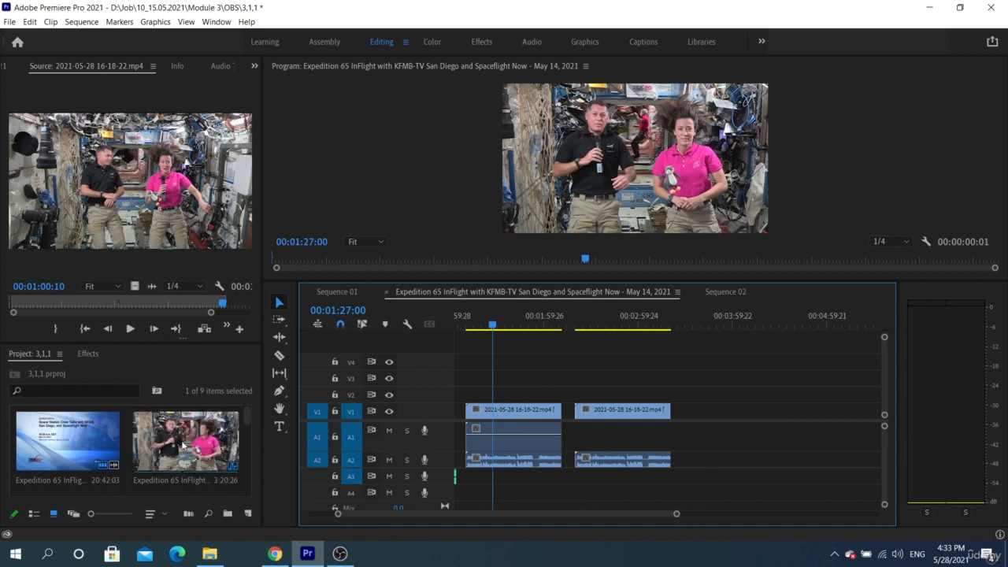
scroll(182, 445, down, 2)
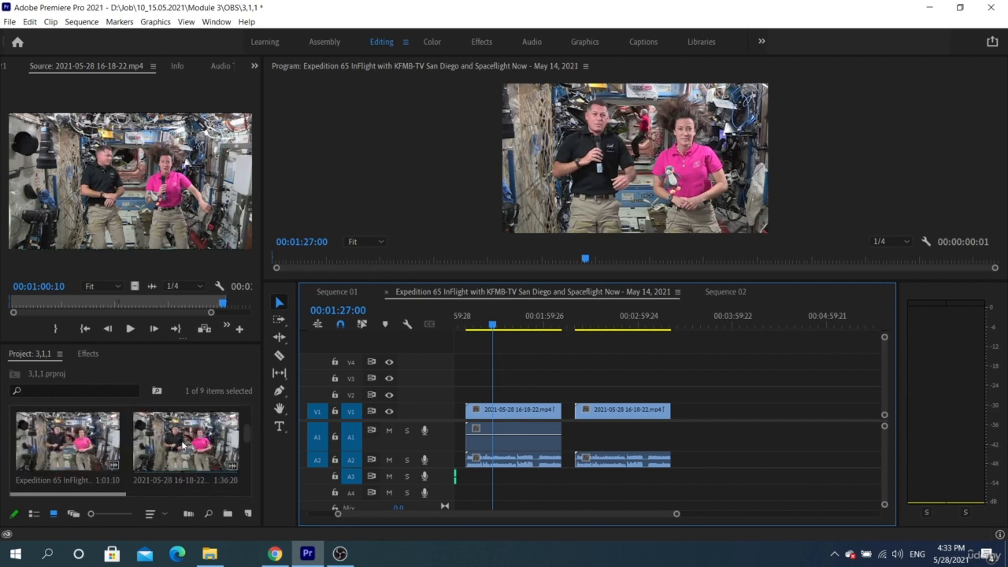
double_click(89, 454)
click(151, 286)
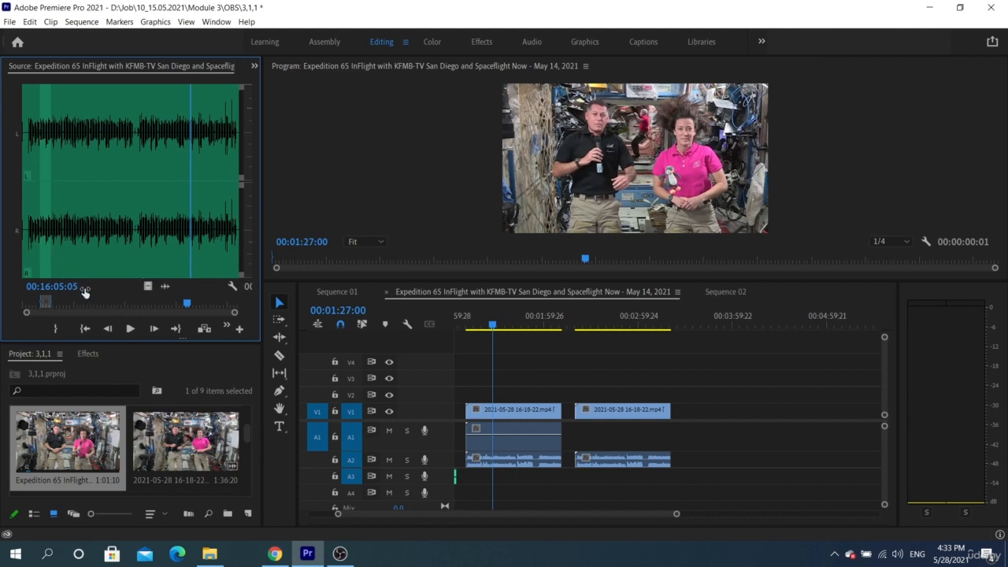
drag(75, 441, 699, 437)
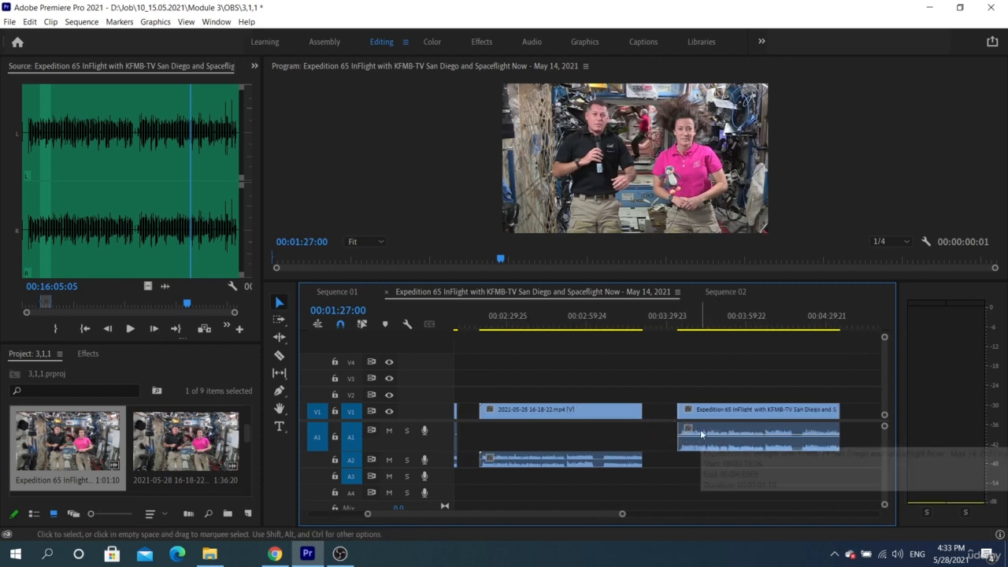
key(minus)
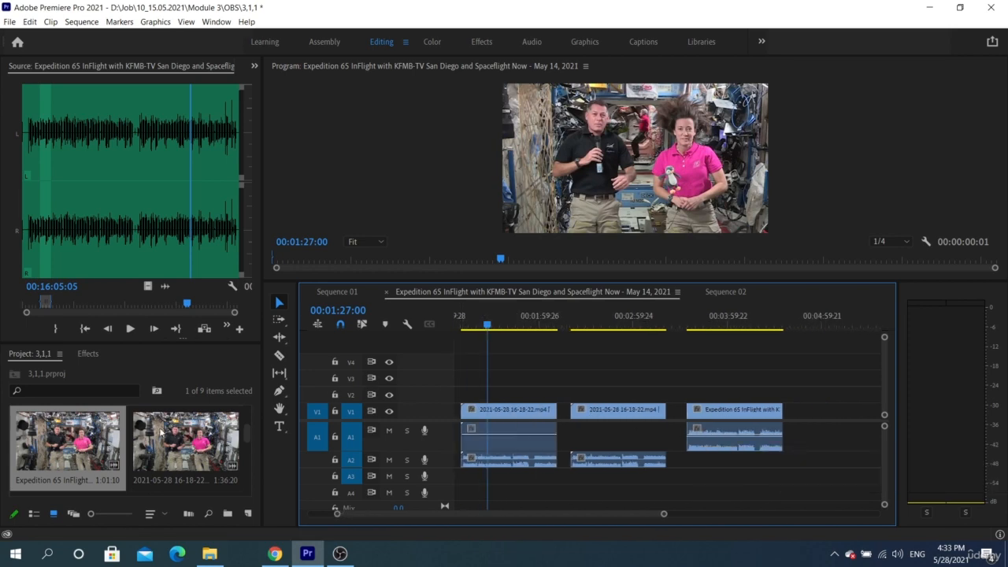
Step: Modify the Expedition 65 InFlight source clip's audio channels to Mono format with 2 audio clips, accepting the change for future edits
right_click(81, 436)
mouse_move(181, 134)
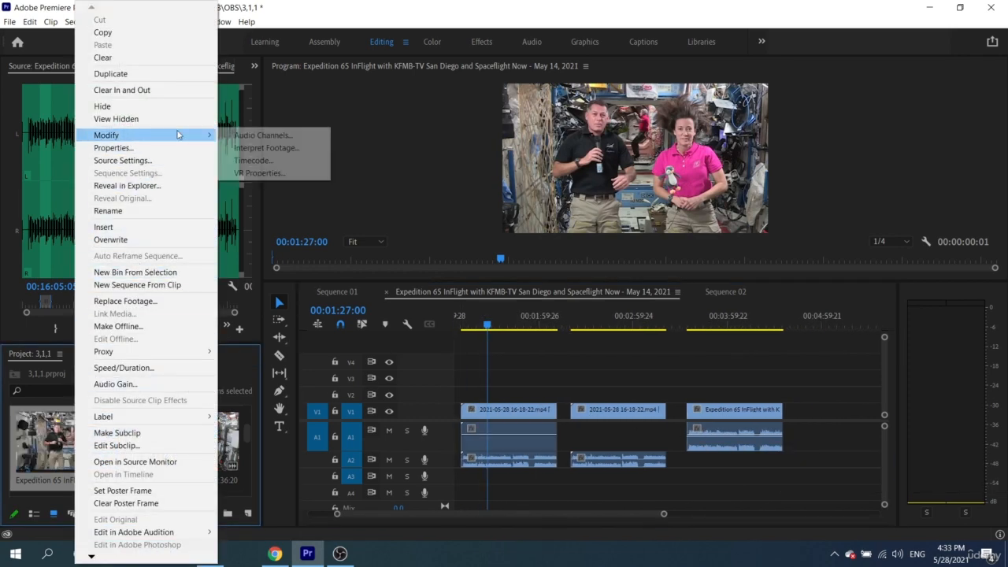
click(237, 135)
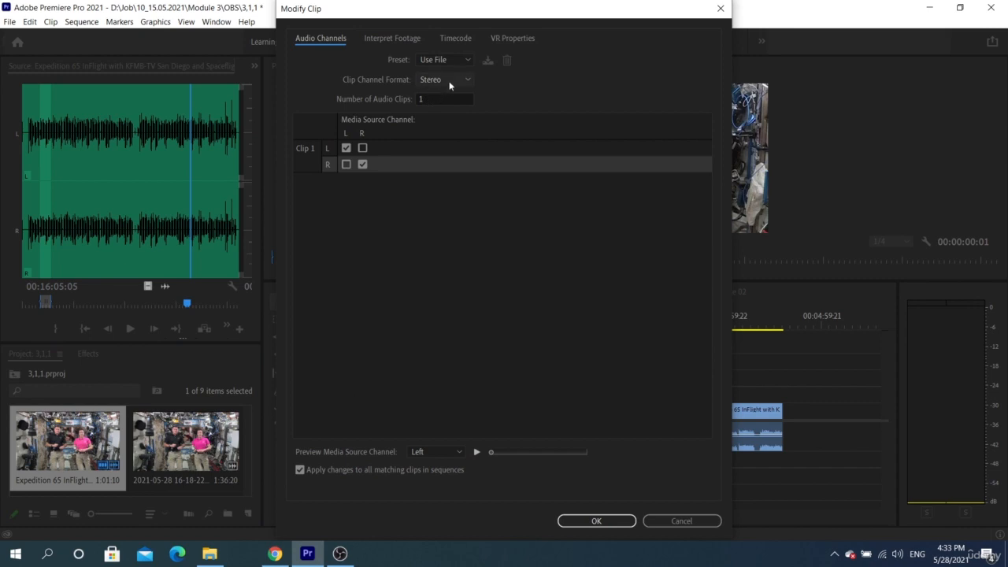
click(448, 81)
click(440, 93)
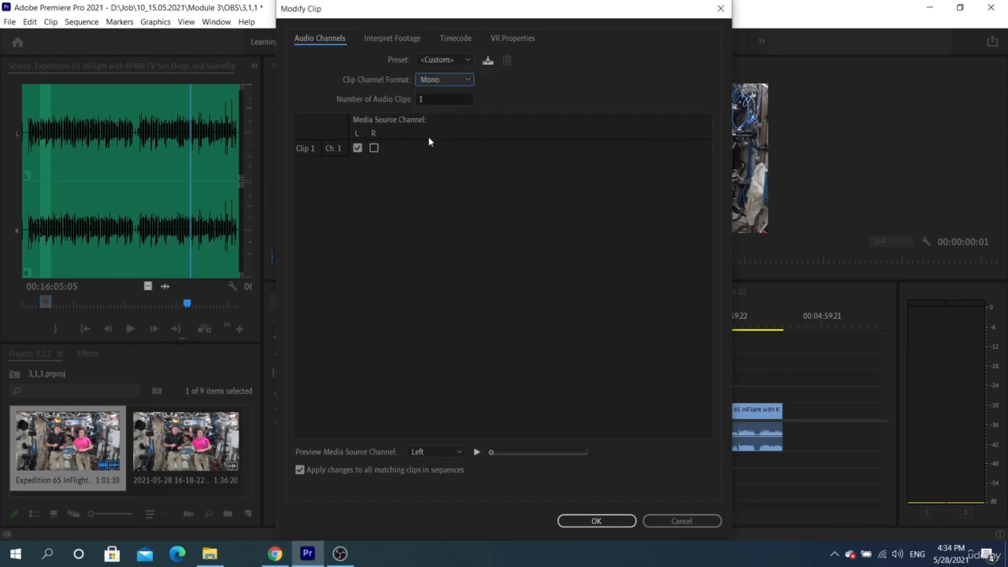
click(429, 97)
text(2)
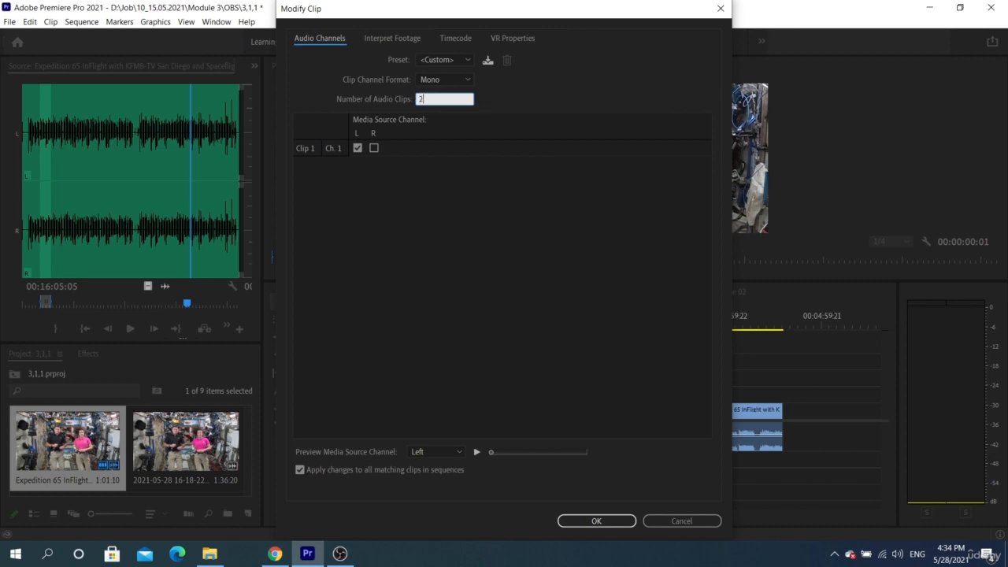
click(393, 189)
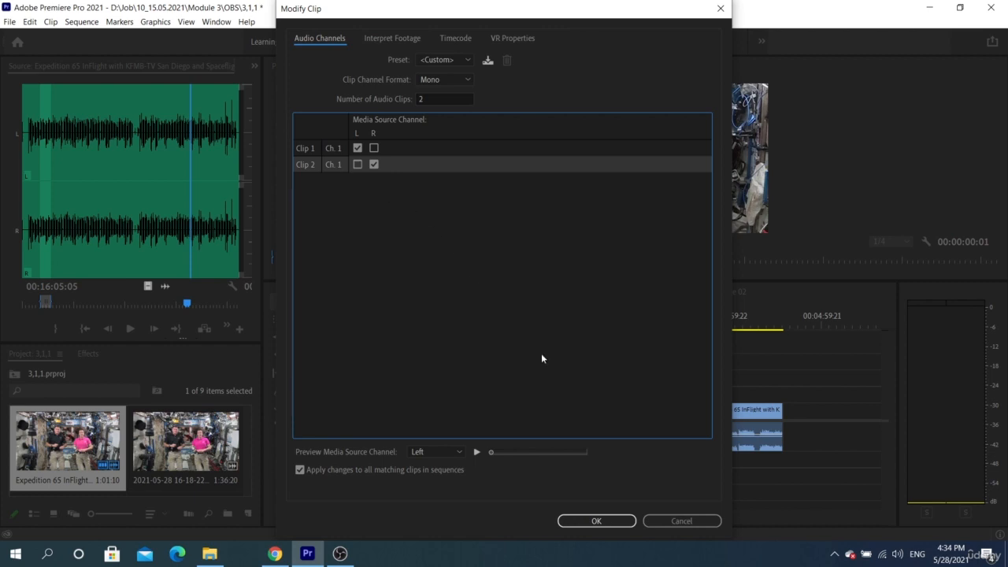
click(594, 521)
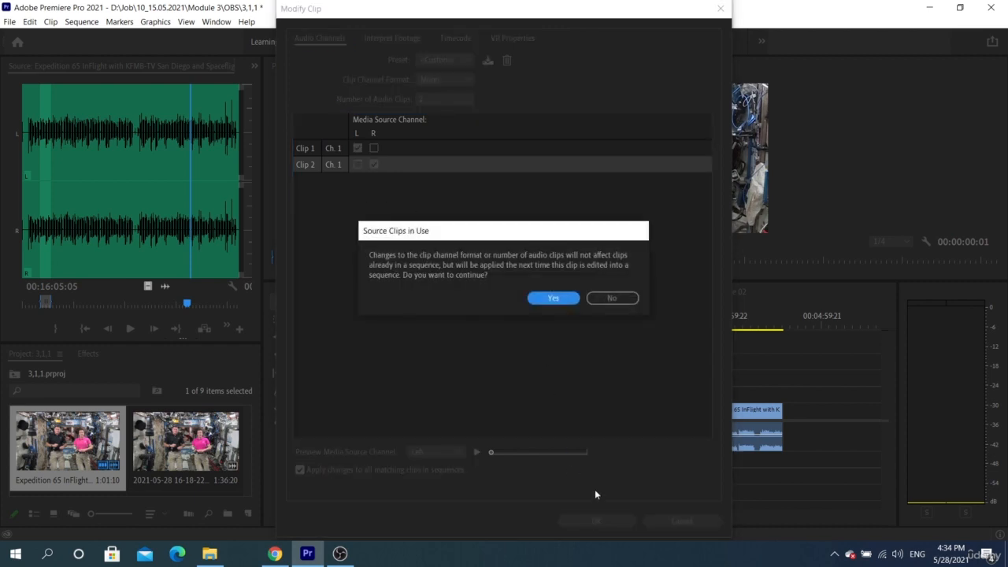
click(548, 300)
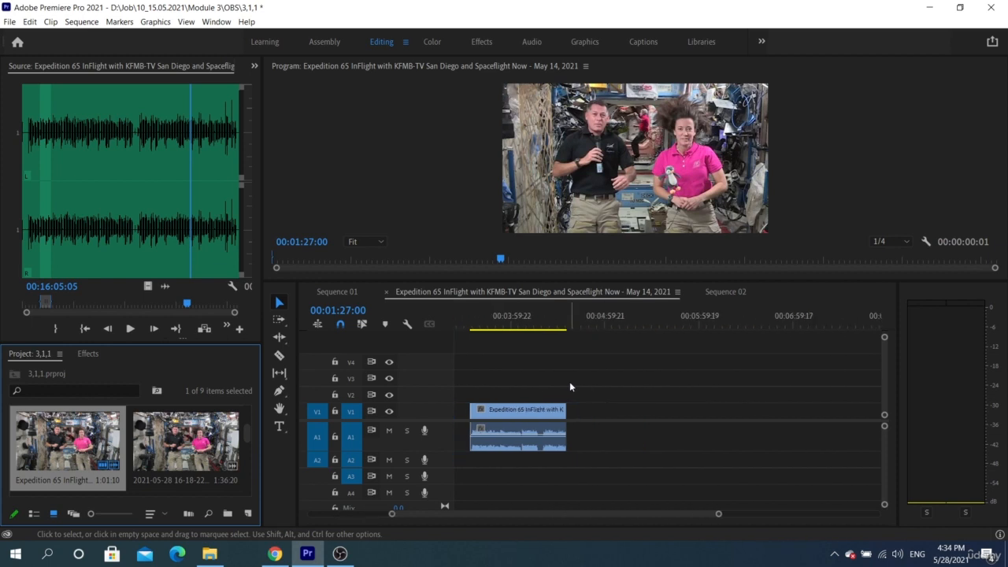
Step: Place the mono-formatted Expedition 65 InFlight clip after the last clip on V1, A1 and A2, and enlarge both audio tracks to inspect its channels
double_click(82, 457)
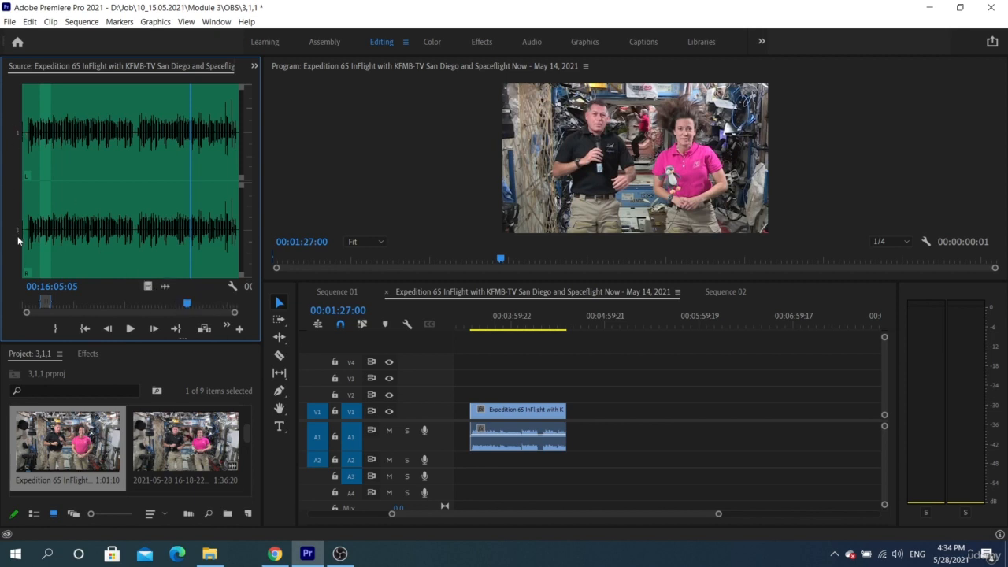
drag(61, 432, 608, 421)
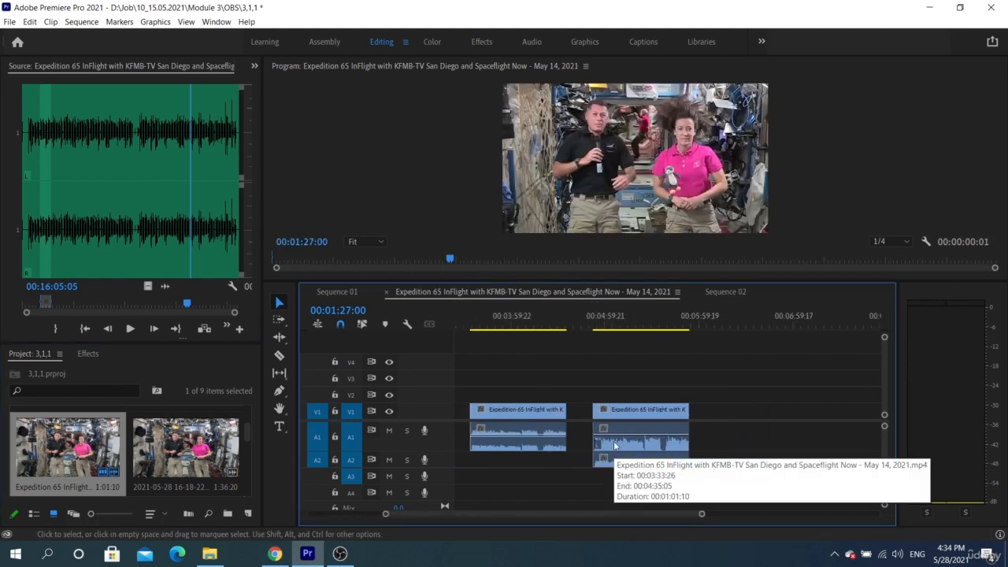
double_click(439, 444)
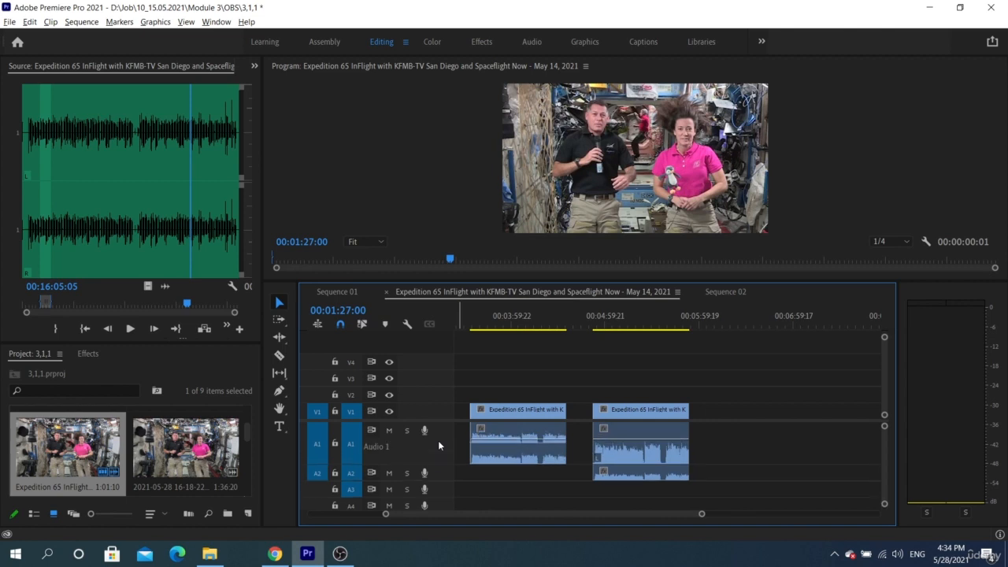
double_click(439, 477)
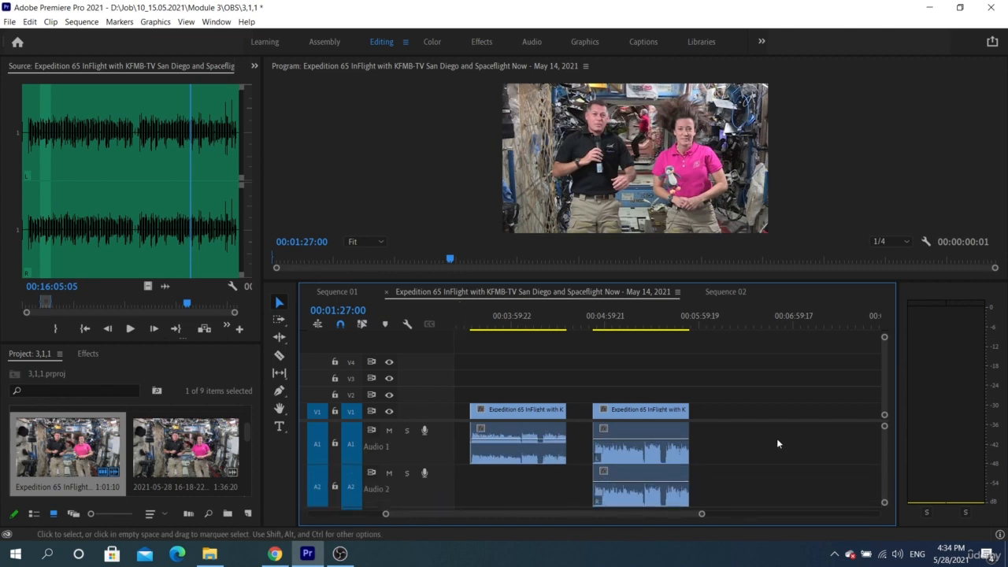
double_click(435, 460)
double_click(430, 480)
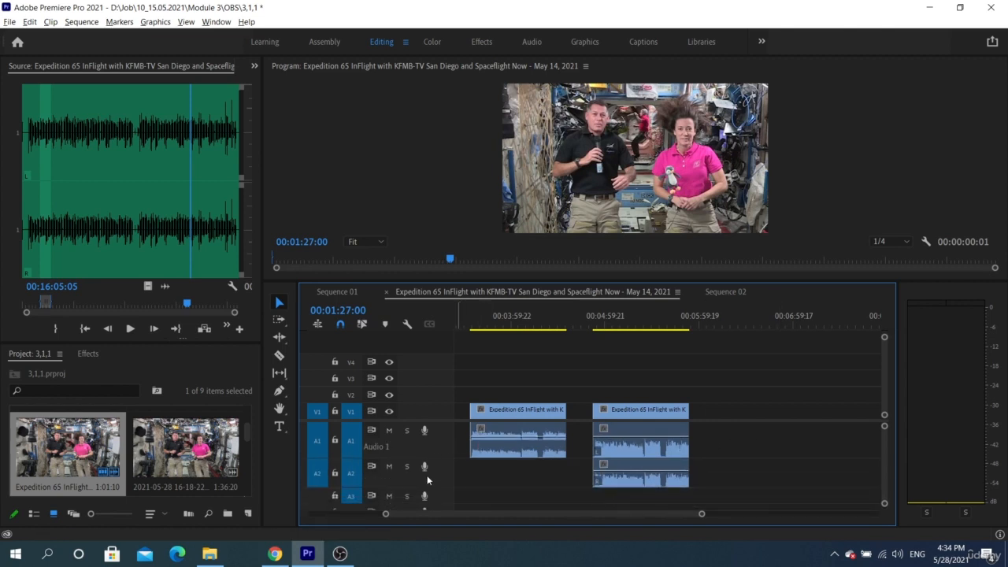
click(674, 453)
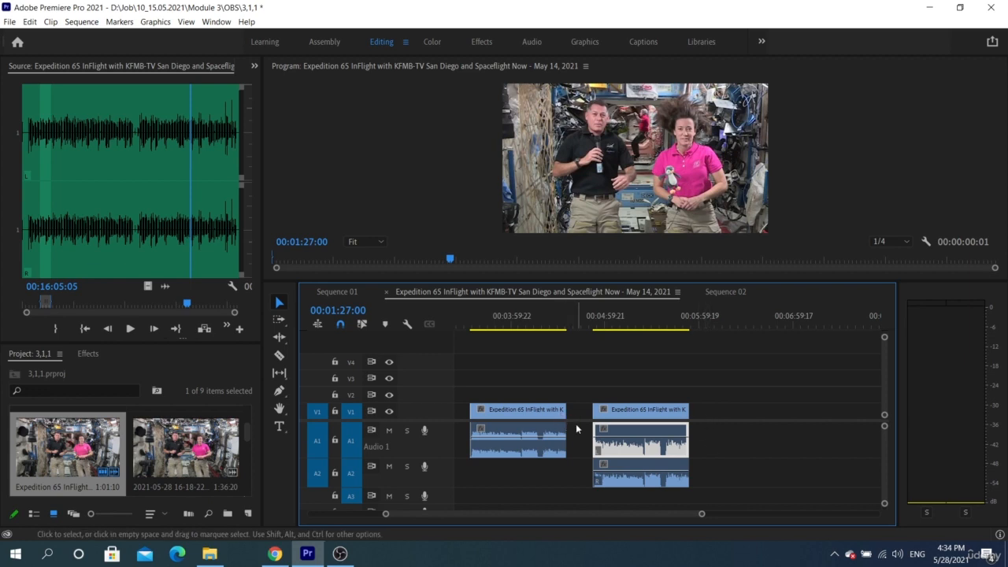
click(611, 467)
Step: Reduce the Expedition 65 InFlight source clip to 1 mono audio clip using only the left source channel, and accept the change
right_click(89, 458)
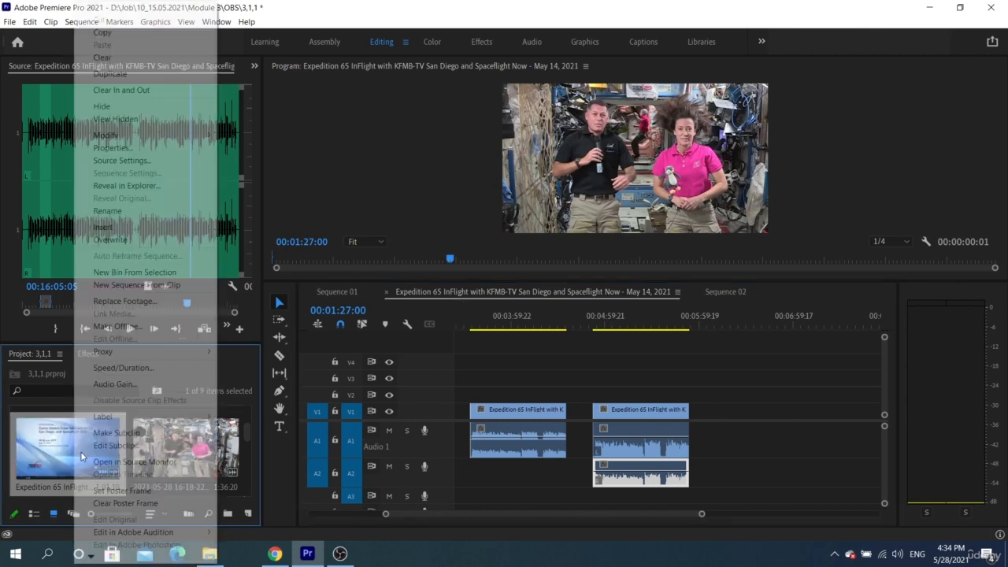
mouse_move(158, 135)
click(223, 135)
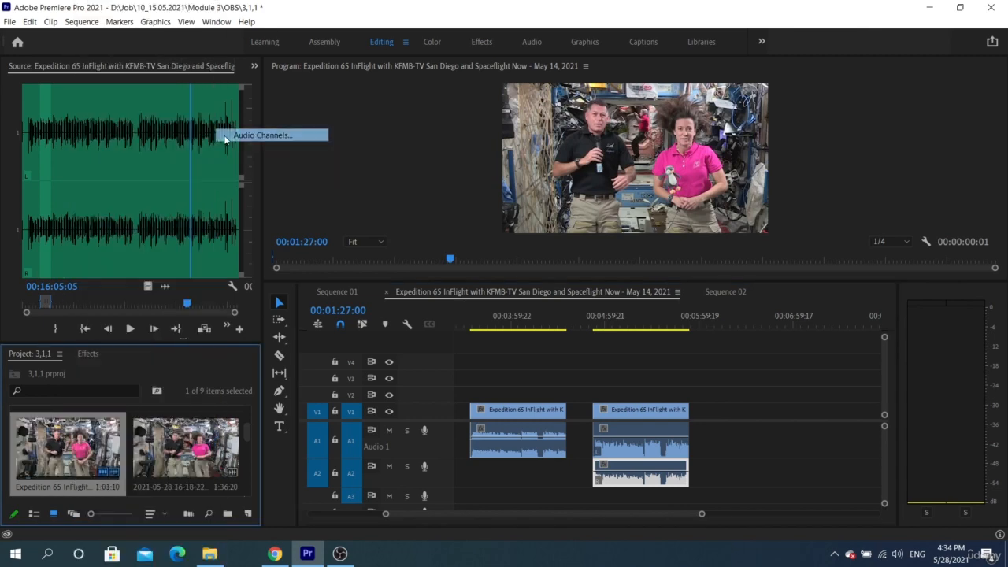
click(373, 164)
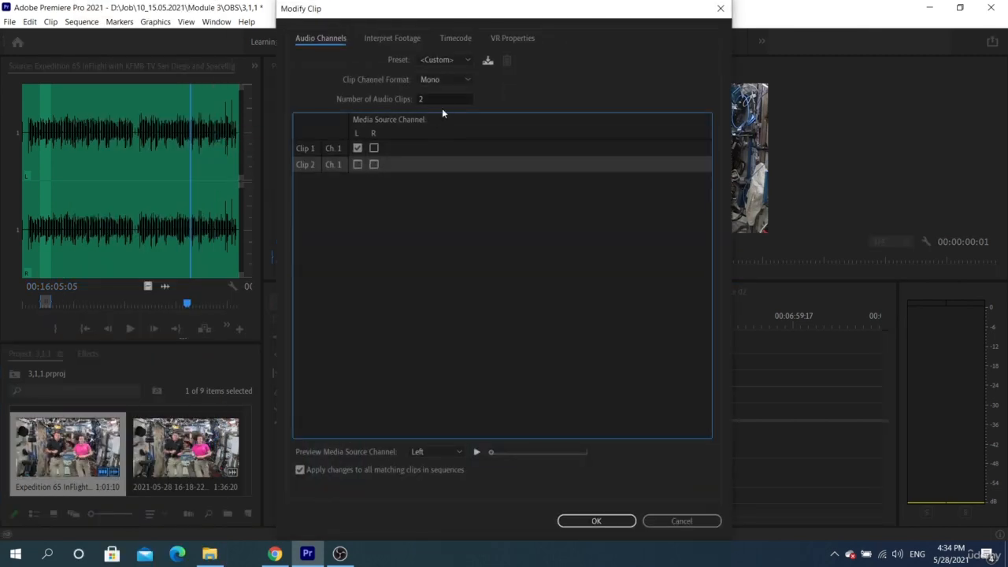
click(434, 100)
click(400, 197)
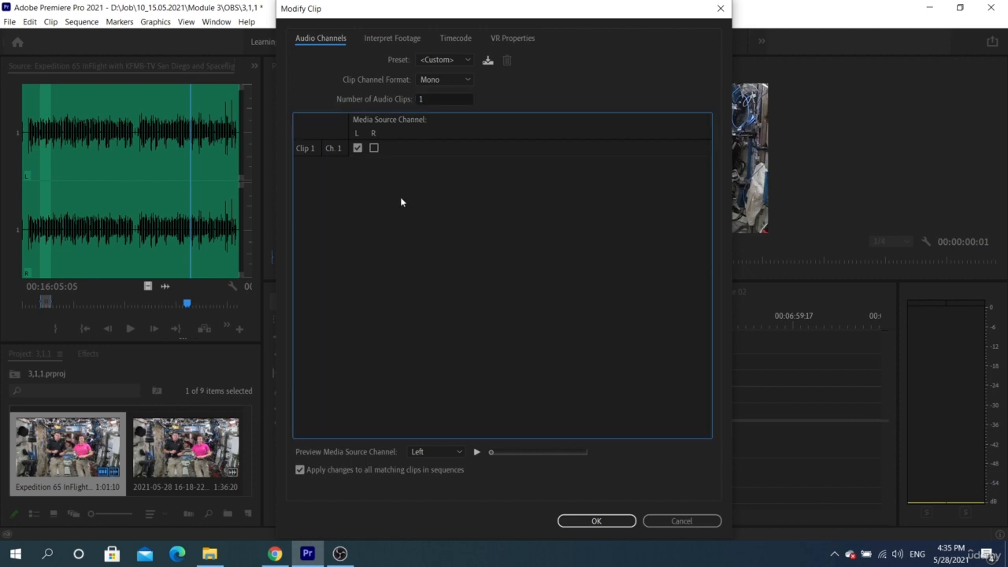
click(596, 523)
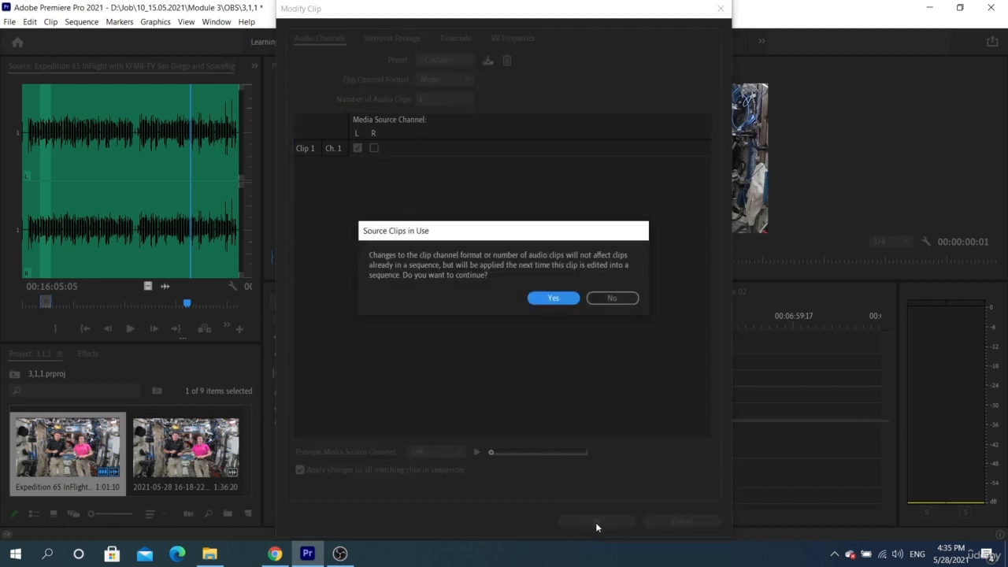
click(552, 299)
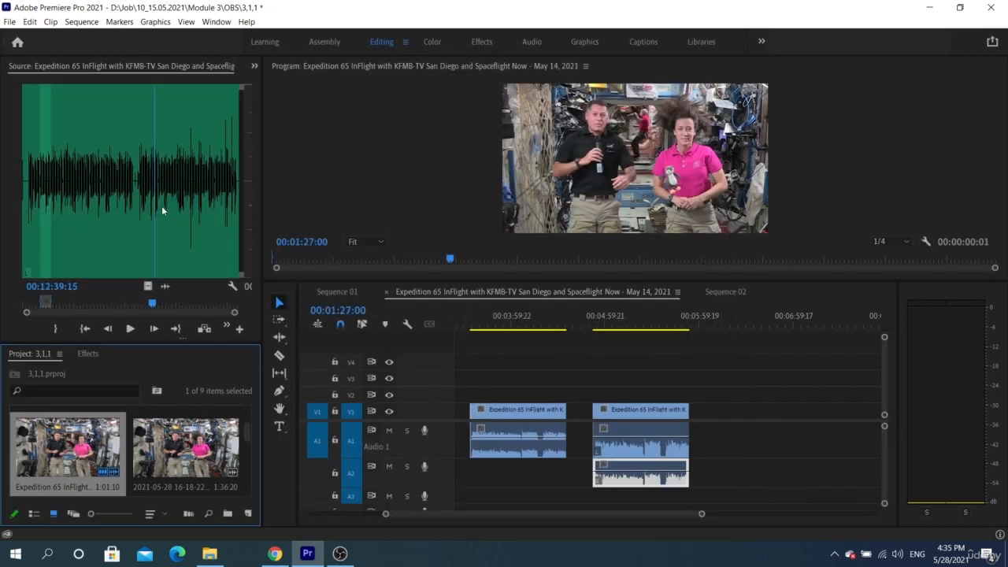
Step: Place the single-channel mono Expedition 65 InFlight clip after the last clip on V1 and A1, inspect it, and undo the placement
drag(69, 420, 685, 413)
scroll(685, 413, down, 2)
scroll(655, 413, up, 2)
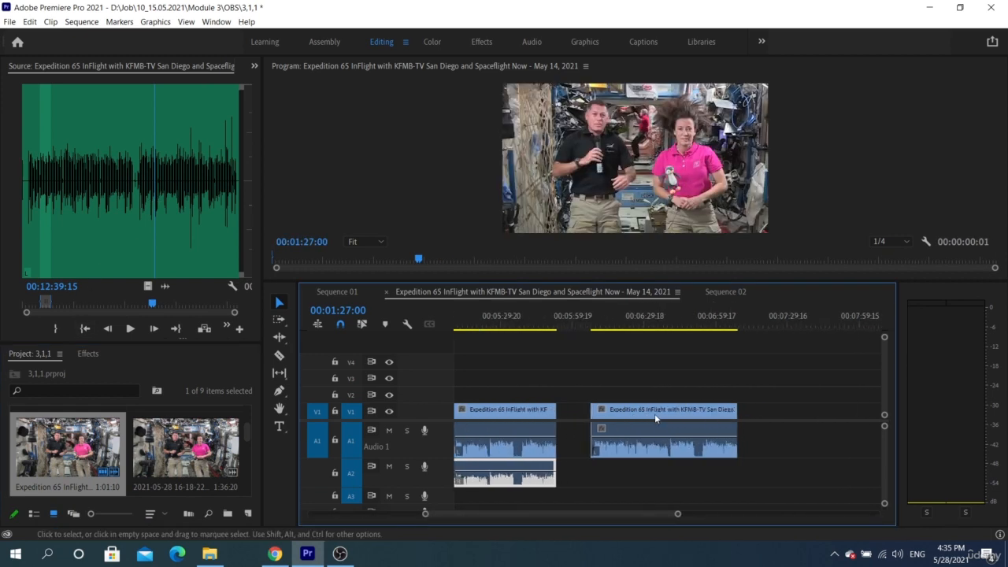
scroll(654, 413, up, 1)
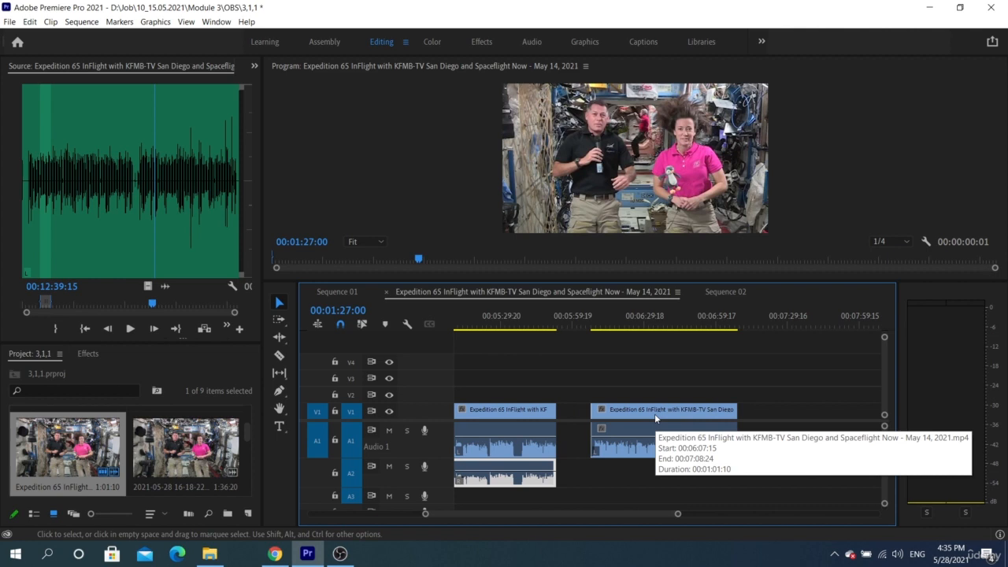
key(ctrl+z)
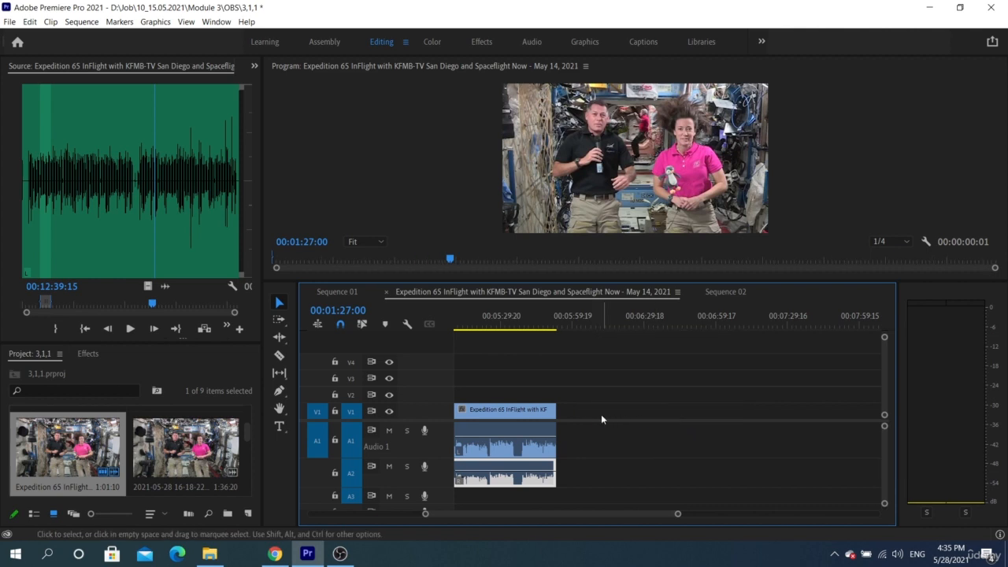
scroll(599, 415, down, 2)
scroll(599, 415, down, 1)
scroll(599, 415, up, 5)
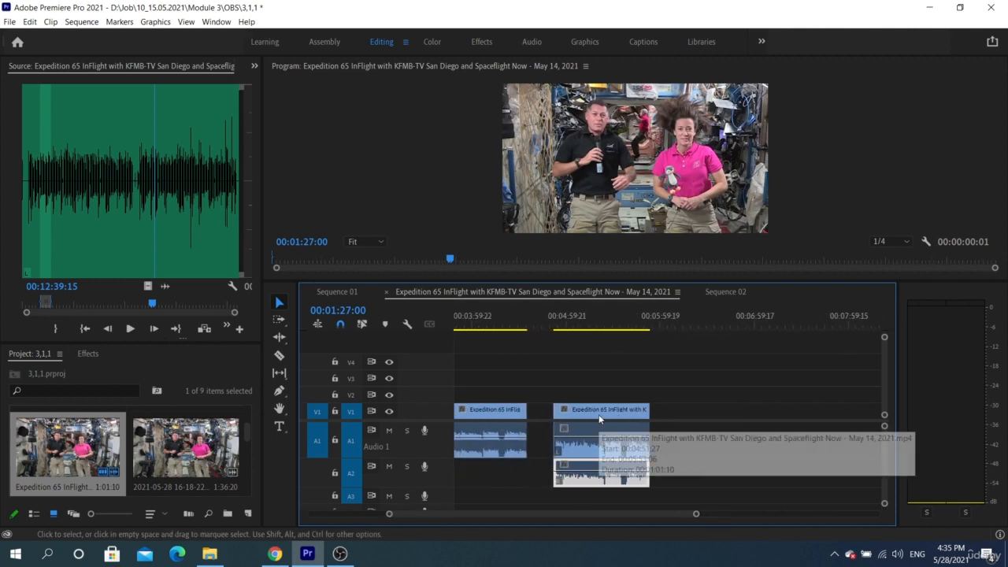
scroll(599, 415, up, 1)
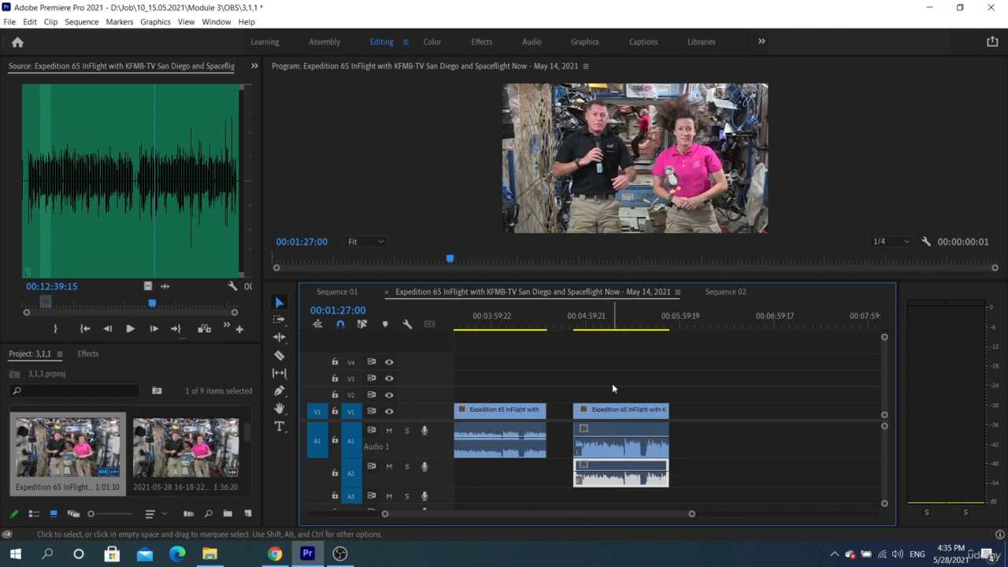
scroll(140, 453, down, 3)
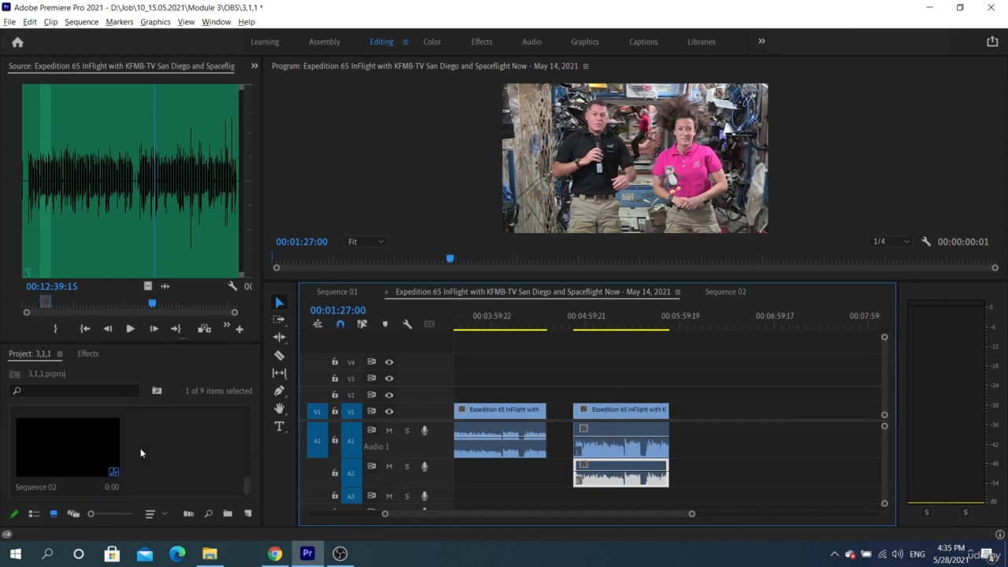
scroll(140, 453, up, 4)
click(111, 456)
scroll(111, 456, down, 2)
shift+click(101, 450)
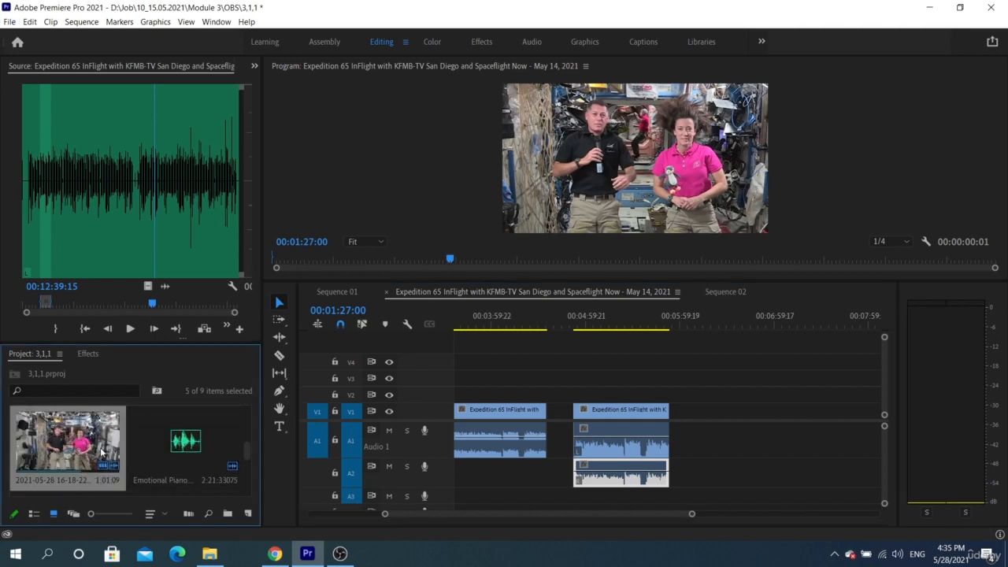
scroll(101, 449, up, 2)
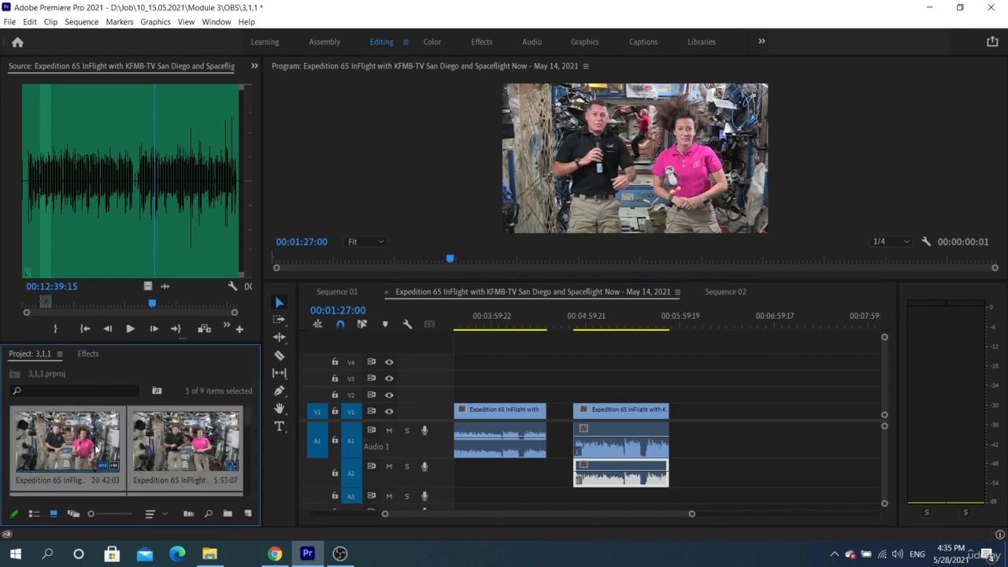
Step: Try modifying the selected items' audio channels to Mono format with 1 audio clip, and discard the changes
right_click(96, 448)
mouse_move(255, 146)
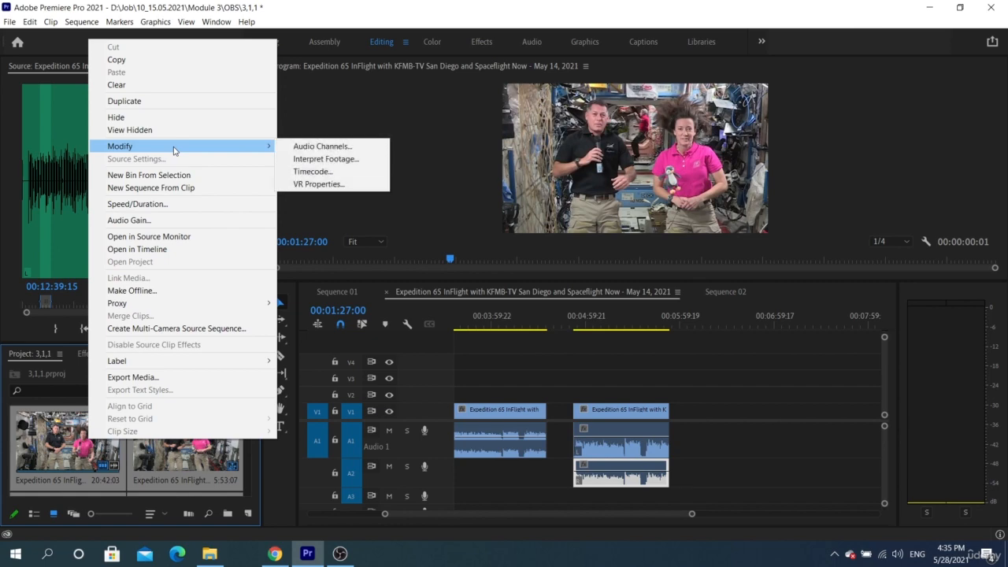
click(293, 146)
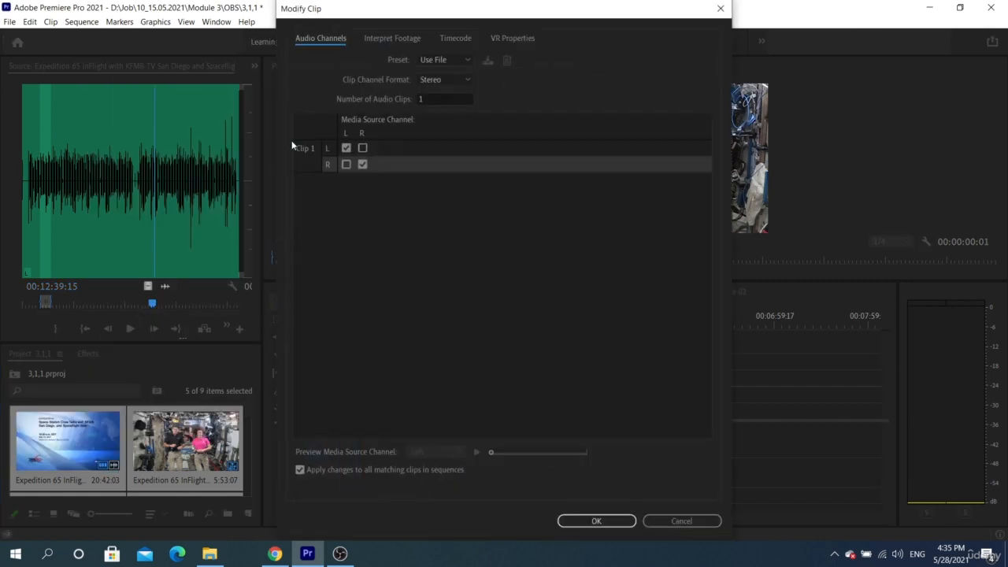
click(439, 79)
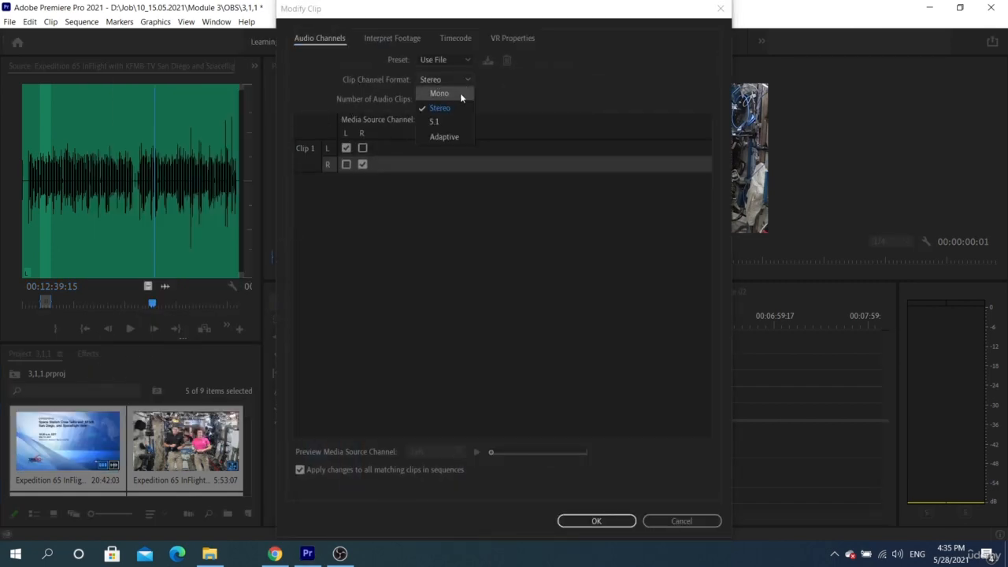
click(458, 95)
click(446, 99)
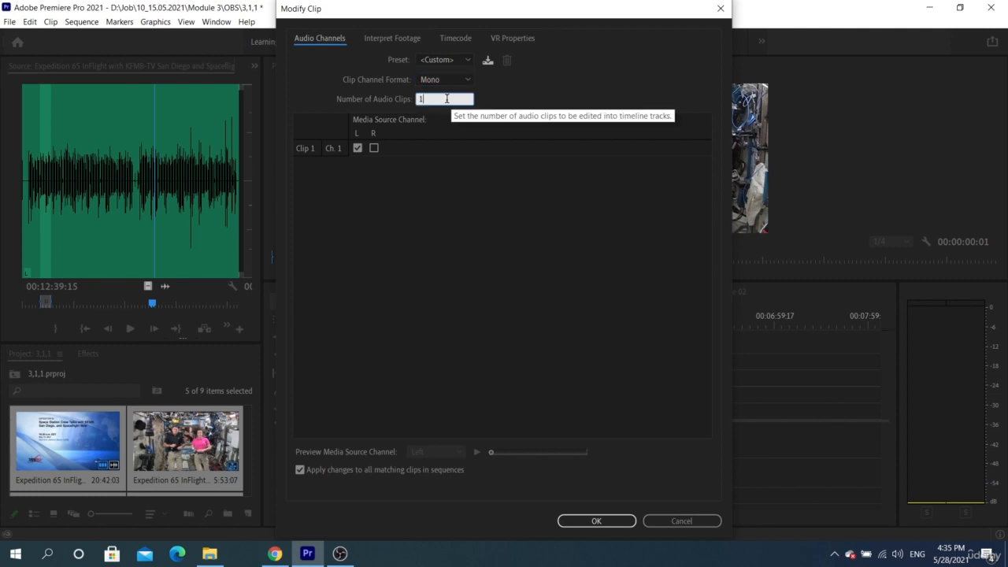
click(456, 240)
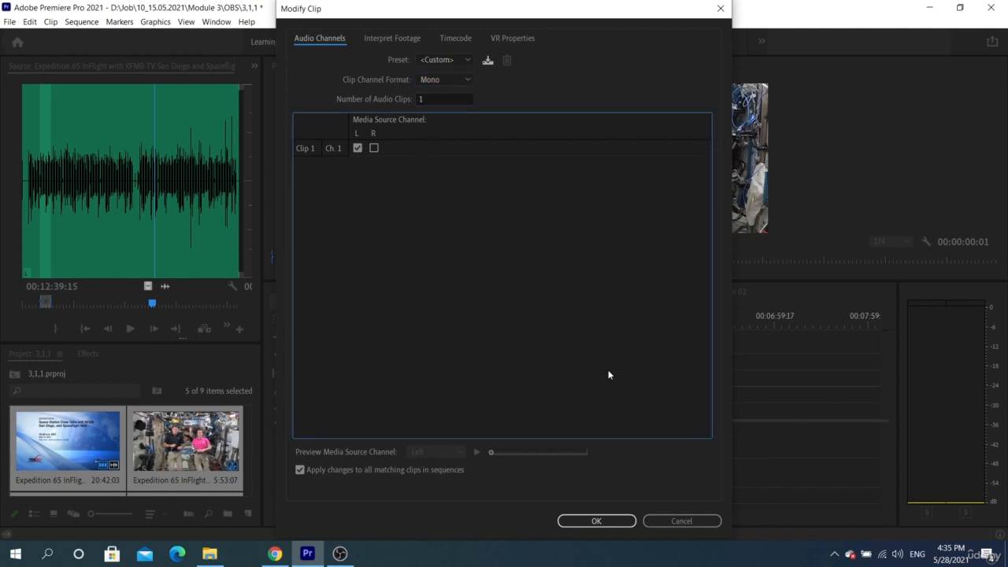
click(665, 520)
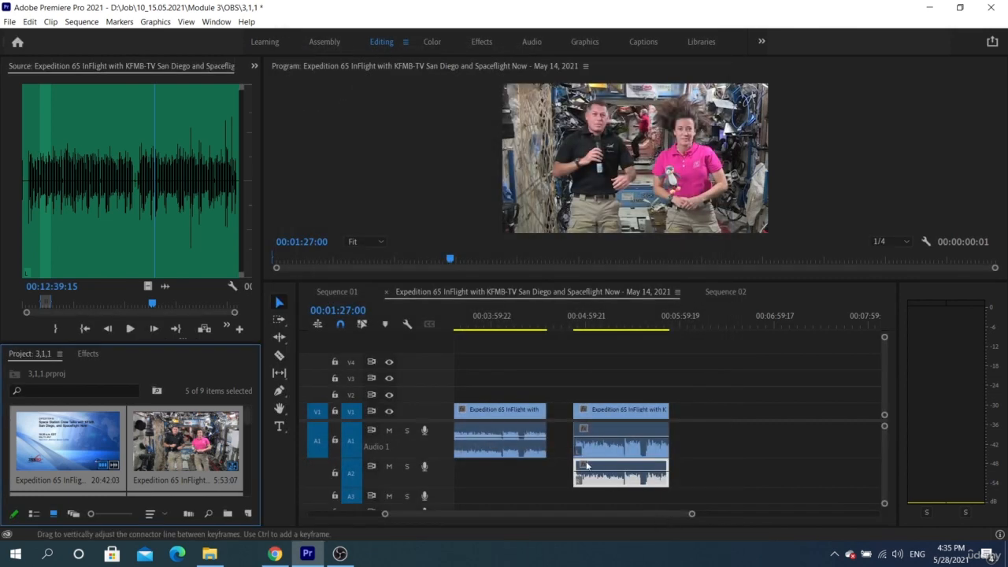